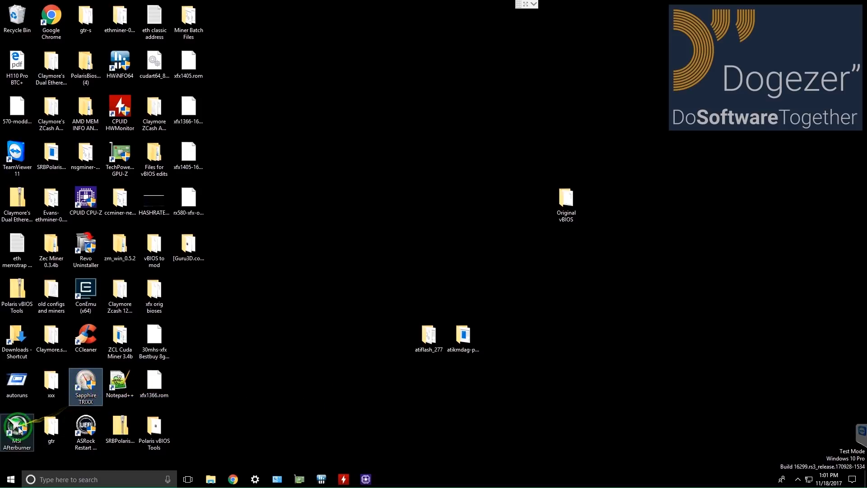
# - Open Chrome and download the Radeon Software Crimson ReLive Edition Beta for Blockchain Compute driver for Windows 10 64-bit
pyautogui.click(248, 397)
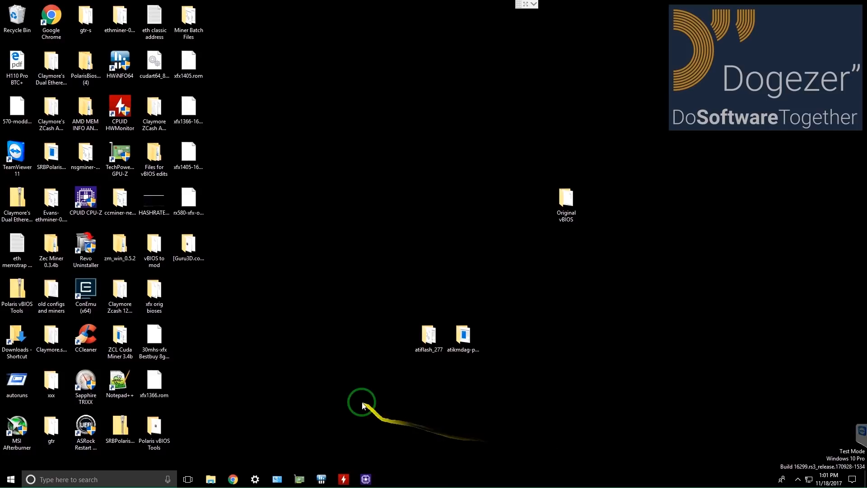
pyautogui.click(232, 478)
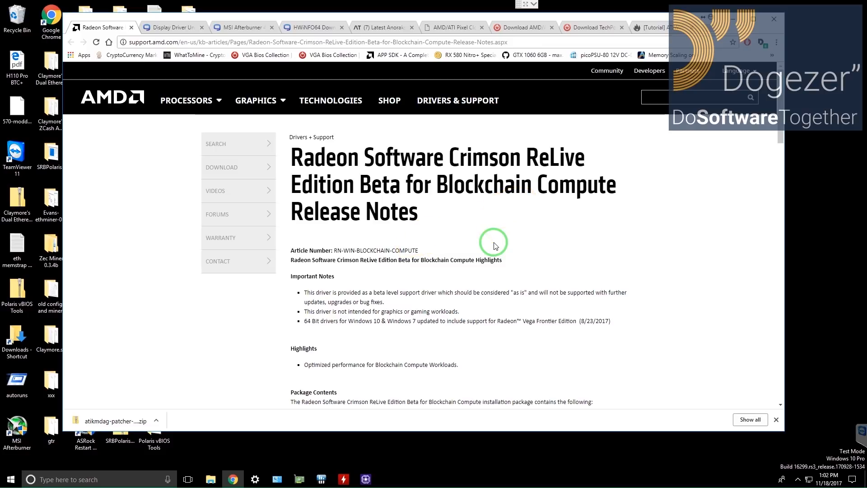
pyautogui.scroll(-5, 493, 246)
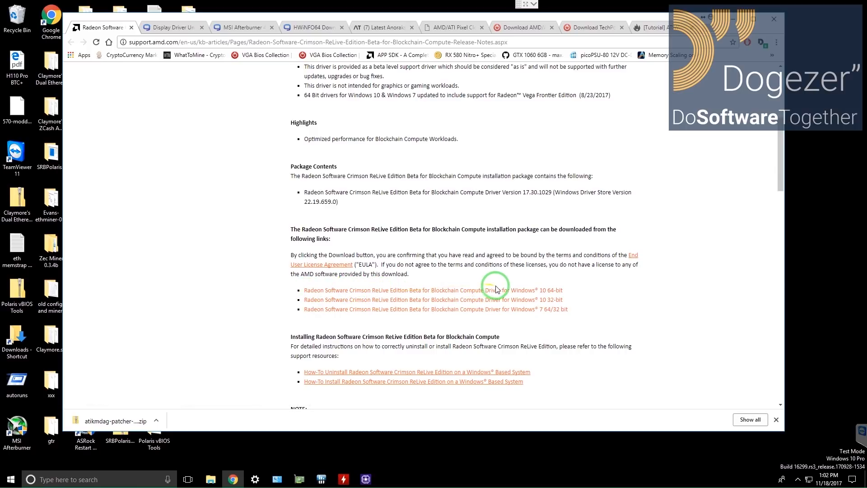
pyautogui.click(540, 293)
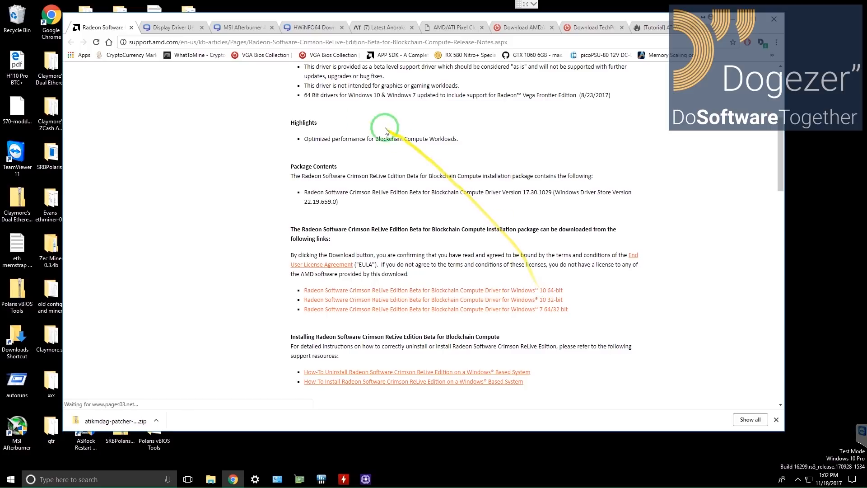
# - Look over the Display Driver Uninstaller page and check the driver version under Package Contents in the AMD release notes
pyautogui.click(169, 27)
pyautogui.scroll(2, 411, 179)
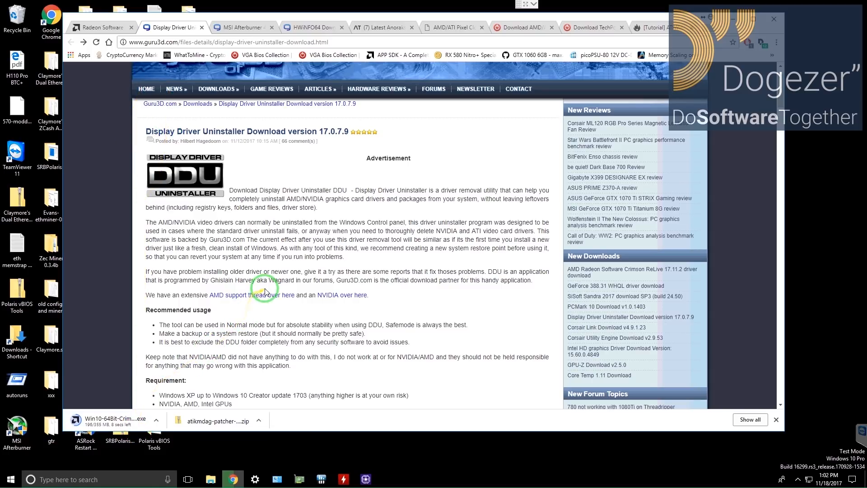
pyautogui.click(95, 27)
pyautogui.scroll(1, 536, 267)
pyautogui.moveTo(523, 237); pyautogui.dragTo(553, 237)
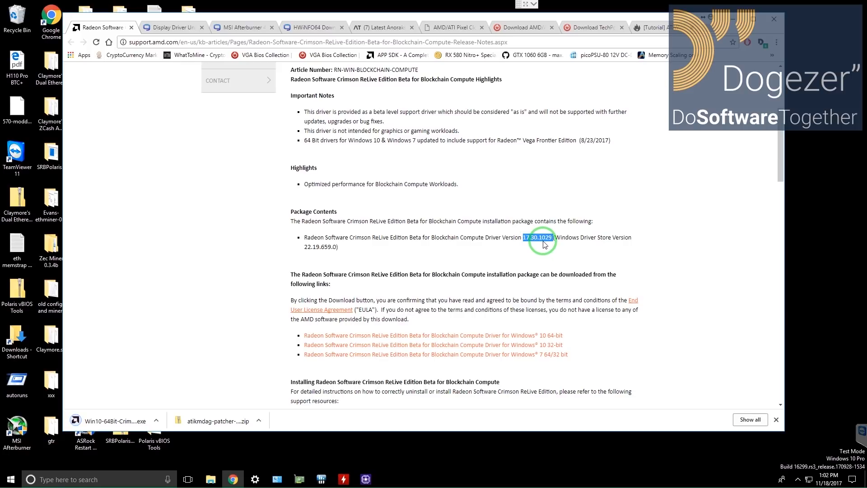
pyautogui.click(542, 255)
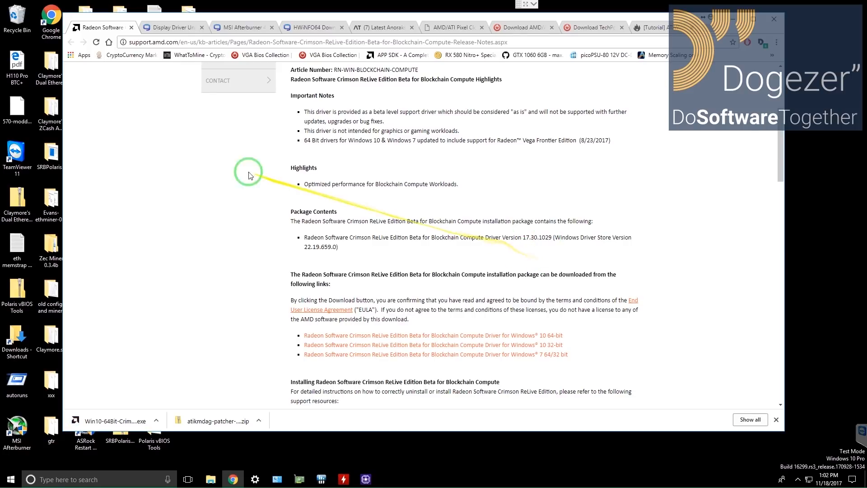
# - Download Display Driver Uninstaller from the US - West Coast mirror on its Guru3D page
pyautogui.click(175, 28)
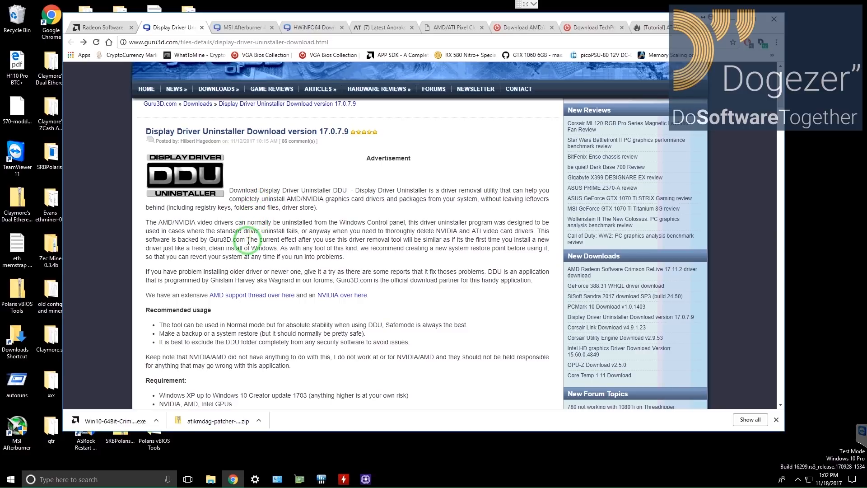
pyautogui.scroll(-3, 171, 312)
pyautogui.scroll(-10, 171, 313)
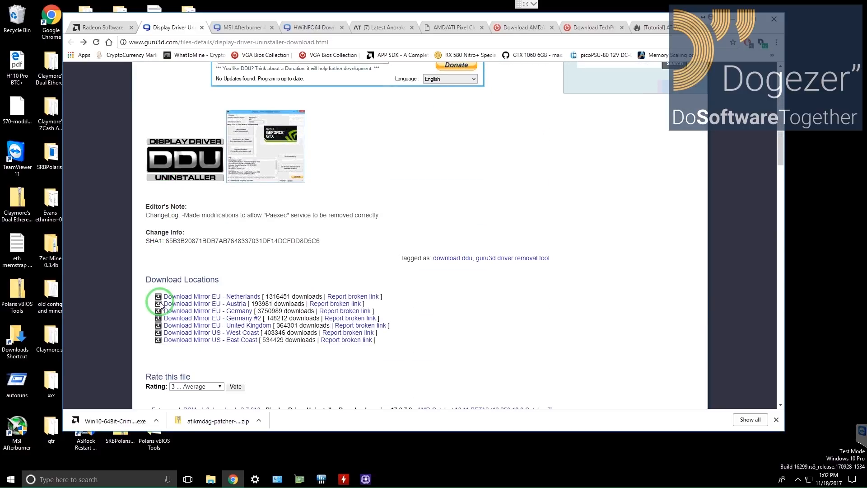
pyautogui.click(217, 334)
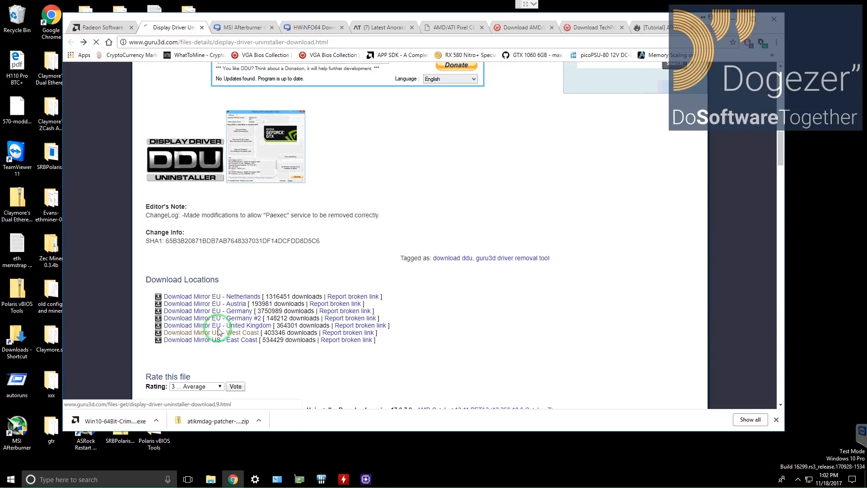
# - Copy the downloaded Win10-64Bit Crimson installer and the [Guru3D.com]-DDU archive to the desktop and put the browser away
pyautogui.moveTo(172, 427); pyautogui.dragTo(543, 456)
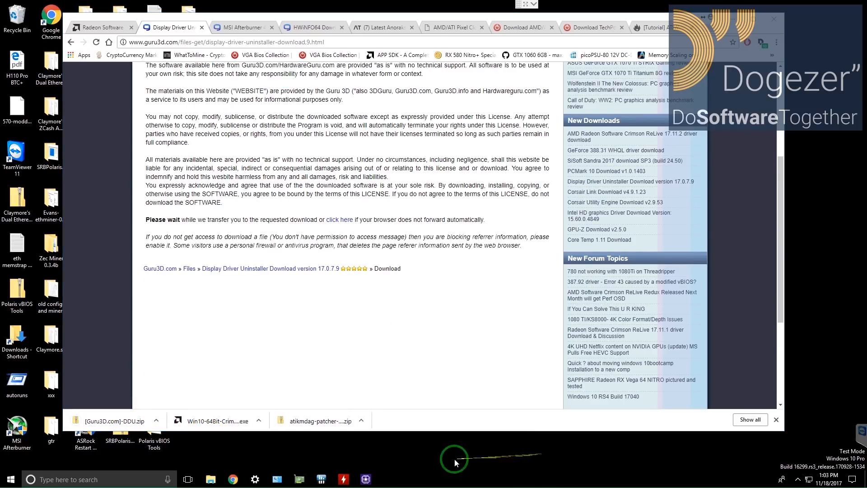
pyautogui.moveTo(113, 429); pyautogui.dragTo(463, 445)
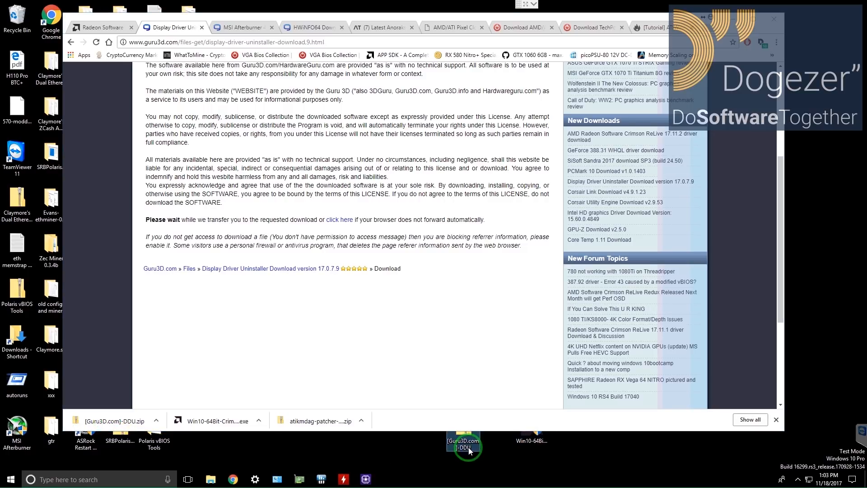
pyautogui.click(771, 18)
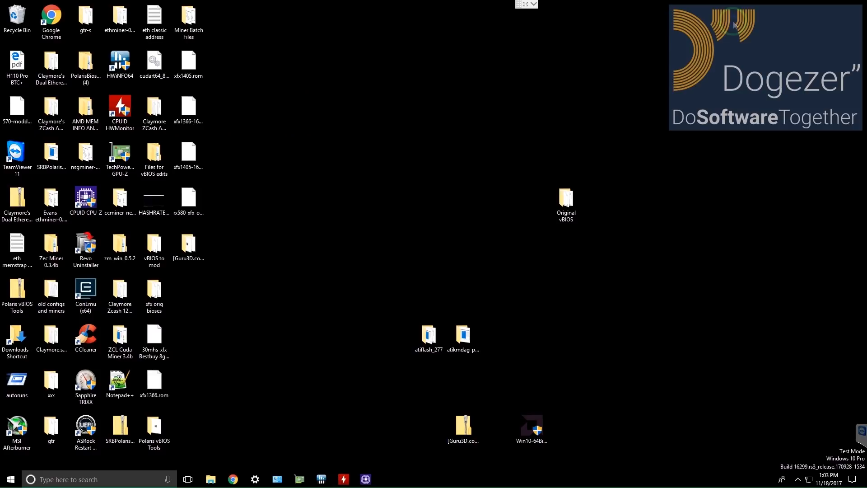
# - Arrange the Win10-64Bit driver installer and the DDU archive in the same desktop row as the atiflash_277 folder
pyautogui.click(524, 424)
pyautogui.moveTo(525, 424); pyautogui.dragTo(524, 343)
pyautogui.click(474, 418)
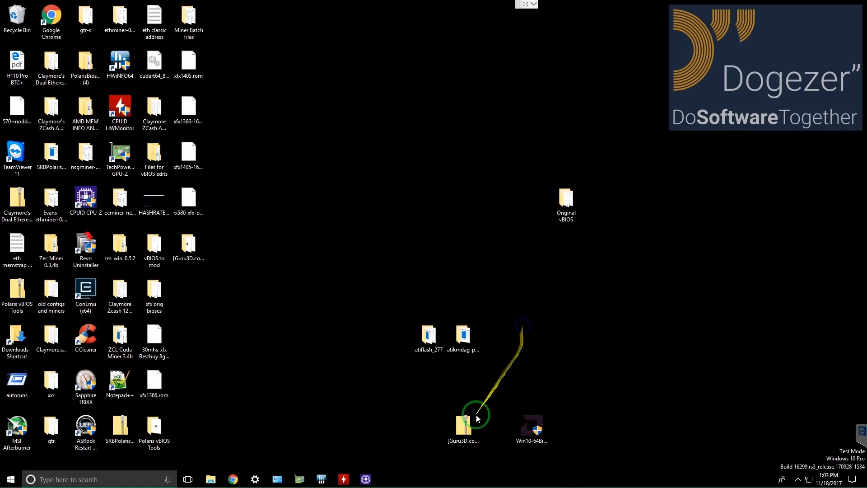
pyautogui.moveTo(579, 331); pyautogui.dragTo(566, 339)
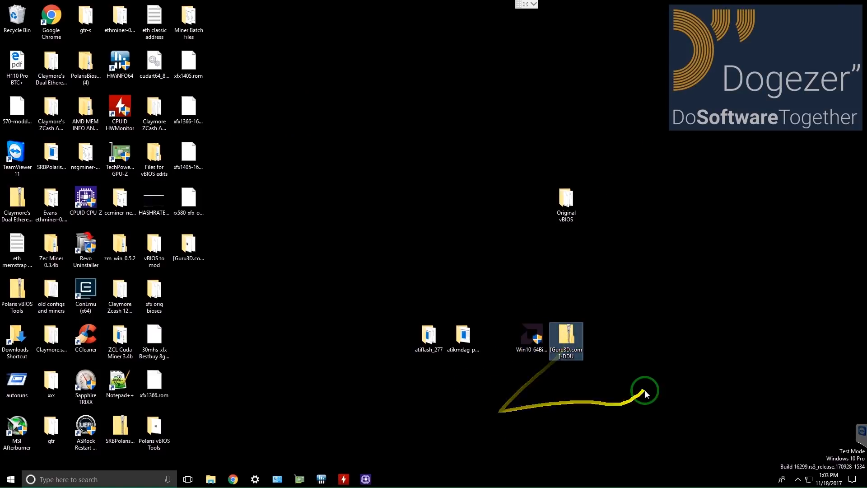
pyautogui.click(797, 479)
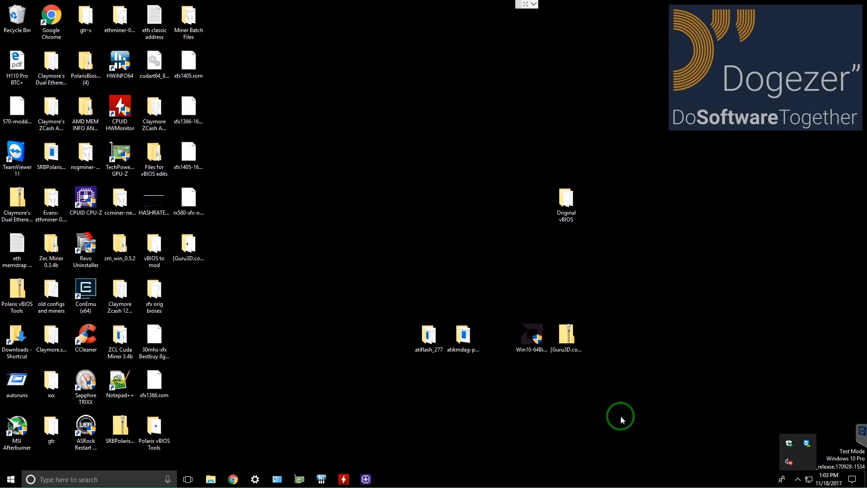
# - Extract the [Guru3D.com]-DDU archive on the desktop into its own folder
pyautogui.rightClick(561, 333)
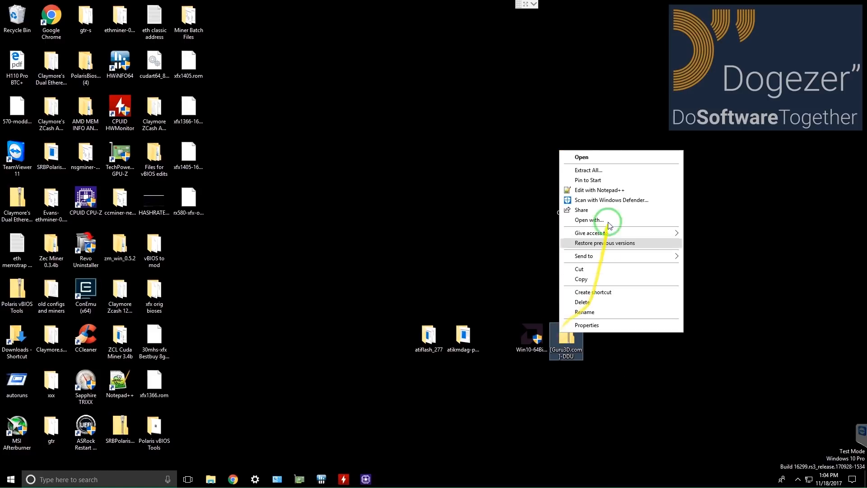
pyautogui.click(602, 177)
pyautogui.press('Return')
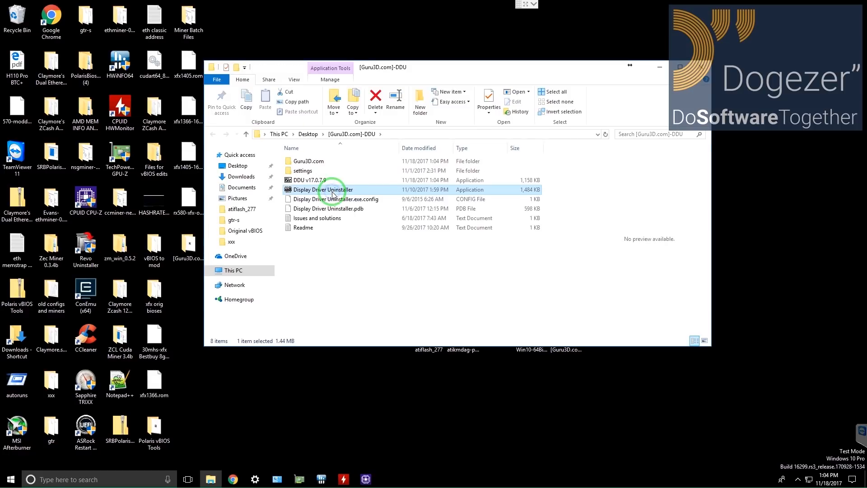
# - Launch Display Driver Uninstaller from the extracted folder, dismiss the Safe Mode notice and choose AMD as the graphics driver
pyautogui.rightClick(333, 191)
pyautogui.click(375, 209)
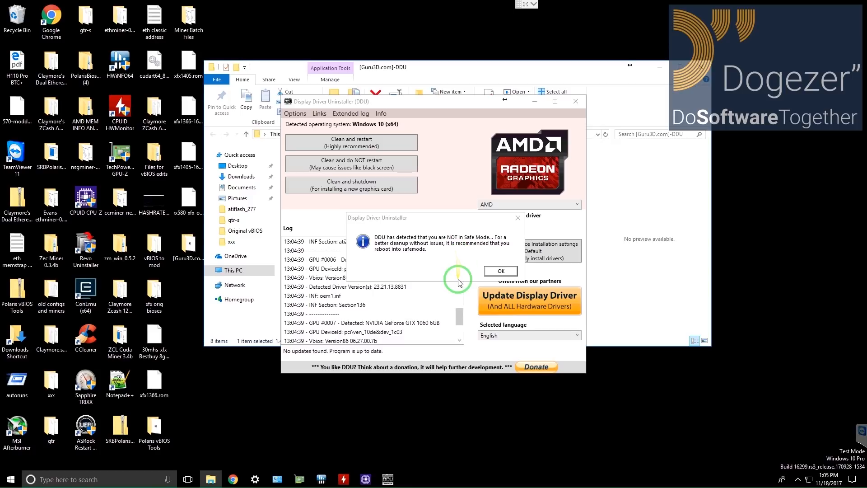
pyautogui.click(499, 271)
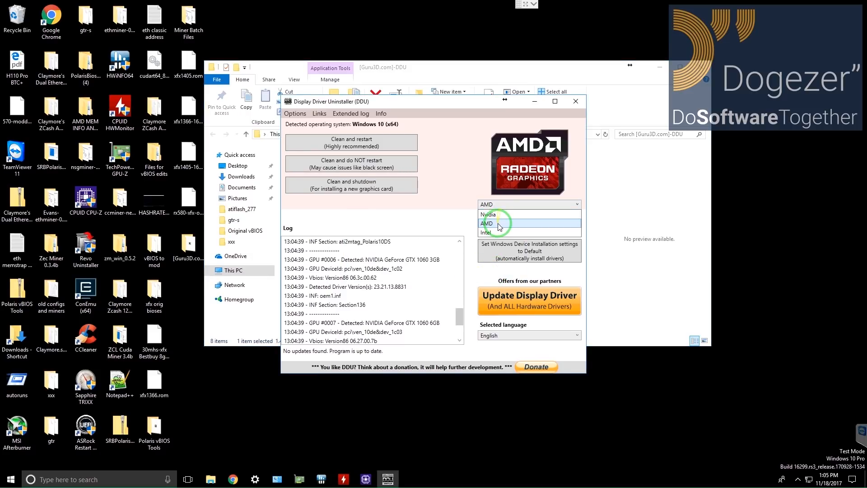
pyautogui.click(498, 226)
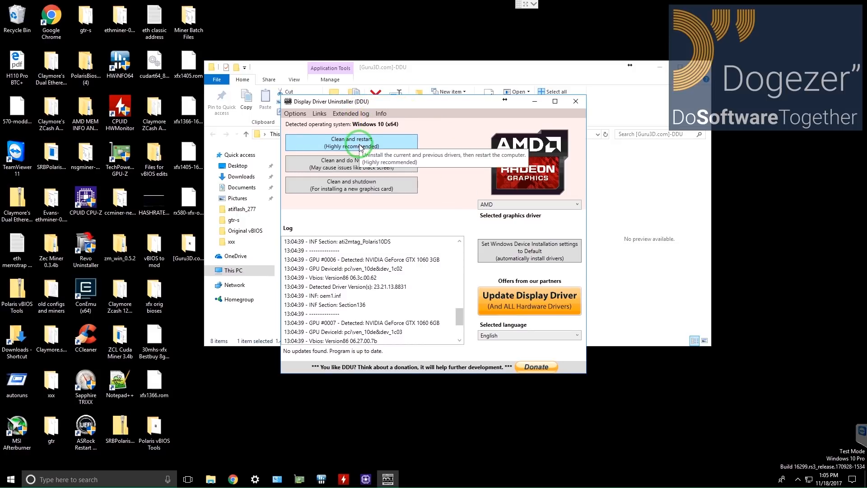
# - Examine the detected GPUs at the end of the DDU log and close DDU together with its folder
pyautogui.scroll(-2, 430, 319)
pyautogui.click(463, 342)
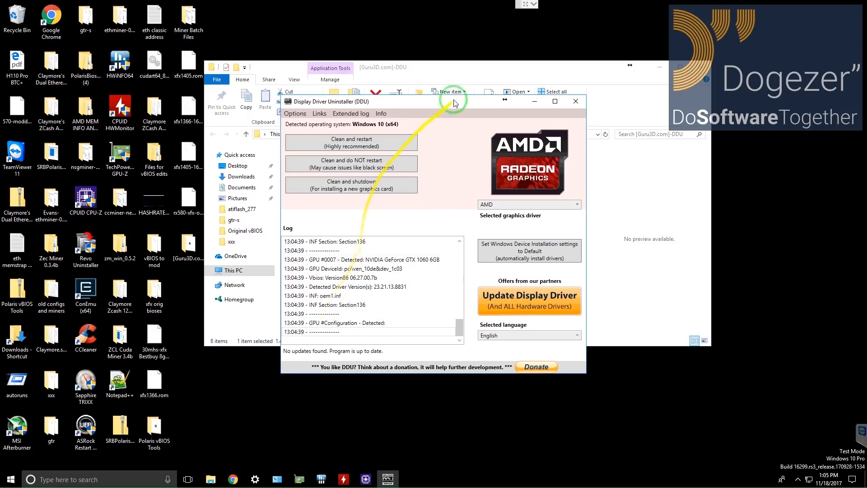
pyautogui.click(576, 104)
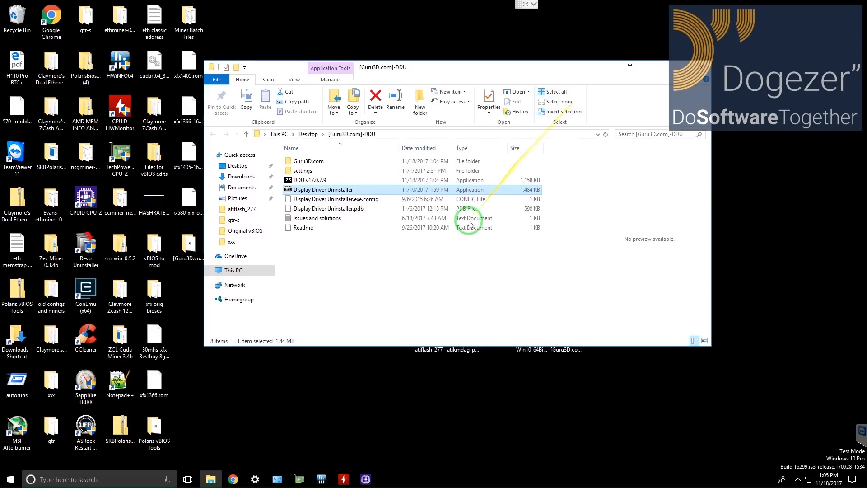
pyautogui.hotkey('alt', 'F4')
# - Move the Win10-64Bit Crimson installer to a free desktop spot, open its setup to view the destination folder, and close it
pyautogui.moveTo(545, 341); pyautogui.dragTo(509, 251)
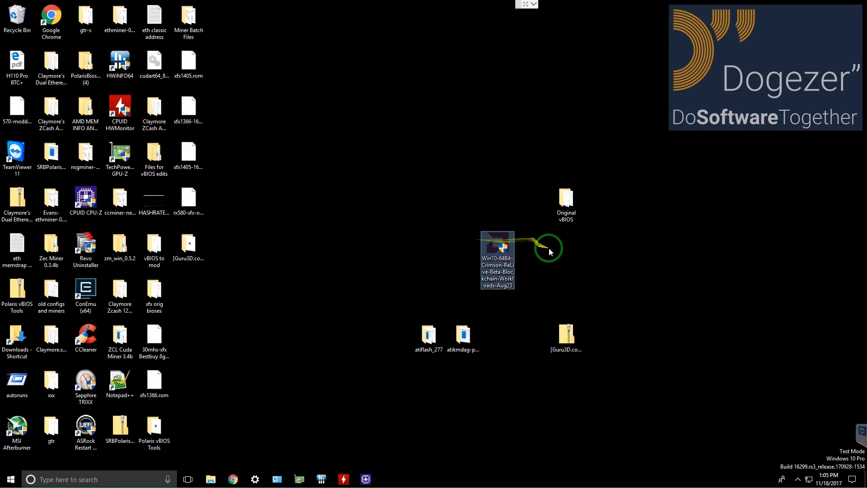
pyautogui.doubleClick(508, 249)
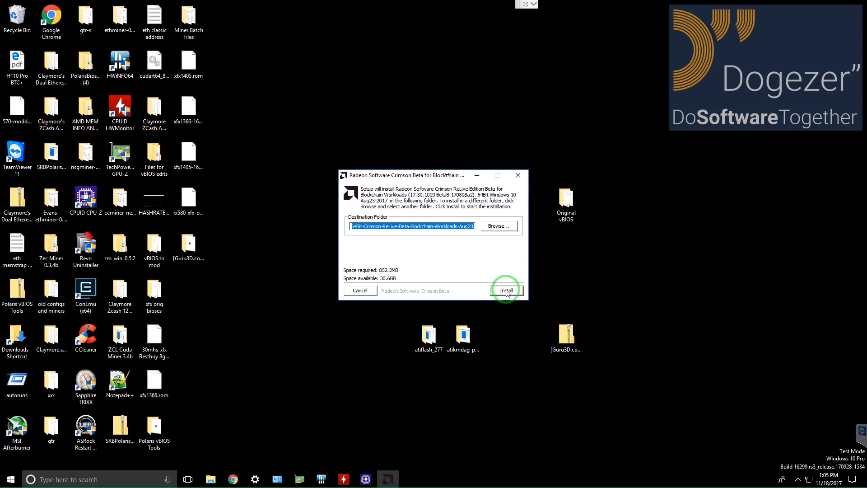
pyautogui.click(517, 178)
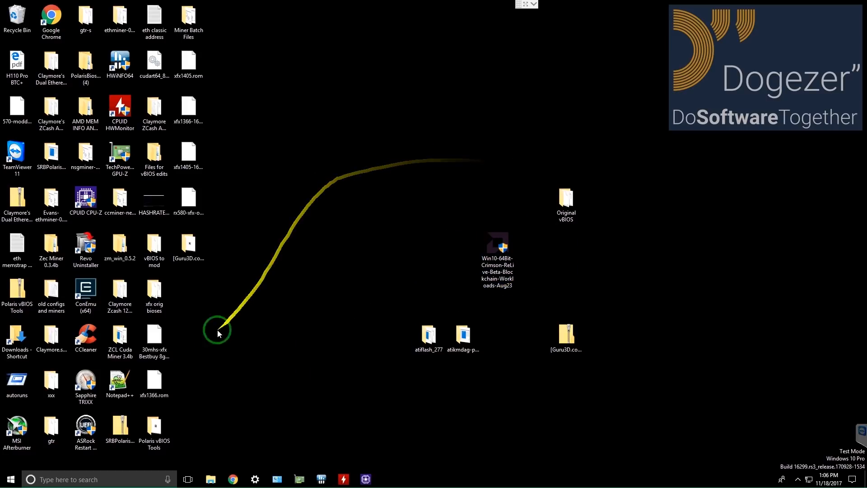
pyautogui.moveTo(259, 397); pyautogui.dragTo(462, 52)
pyautogui.click(421, 177)
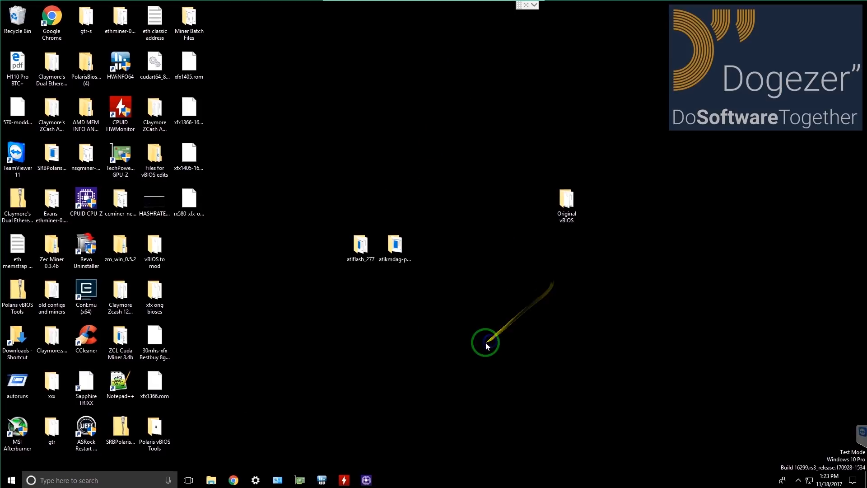
# - View the TechPowerUp GPU-Z download page in Chrome and put the browser away
pyautogui.click(234, 479)
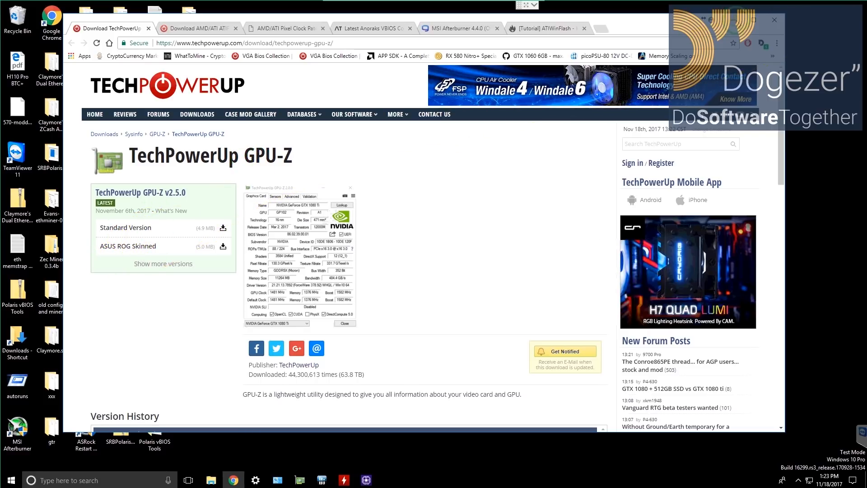
pyautogui.click(735, 20)
# - Start TechPowerUp GPU-Z and select the first Radeon RX 580 Series card
pyautogui.click(300, 480)
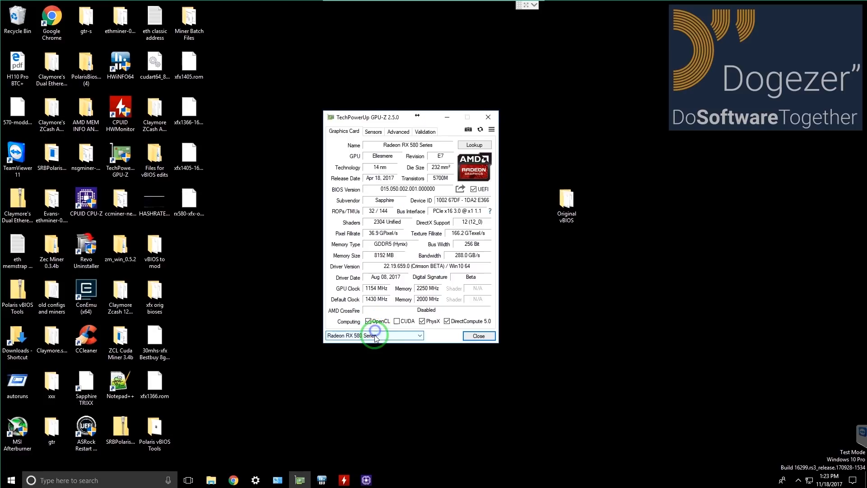
pyautogui.click(368, 335)
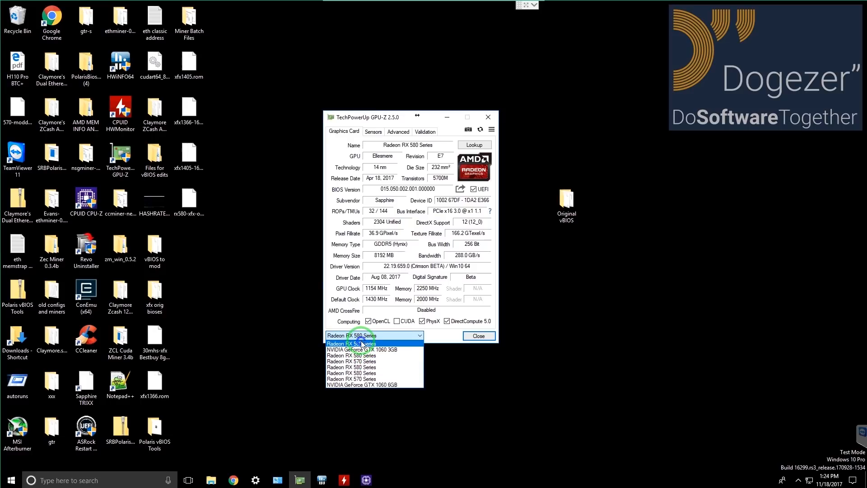
pyautogui.click(362, 344)
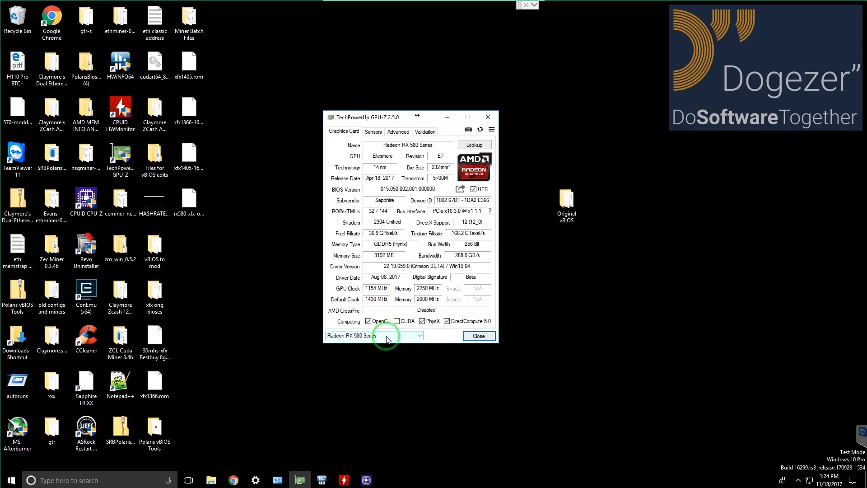
# - Start saving the Sapphire card's BIOS to a file in the Original vBIOS folder, clearing the suggested name and moving the dialog off GPU-Z
pyautogui.click(461, 189)
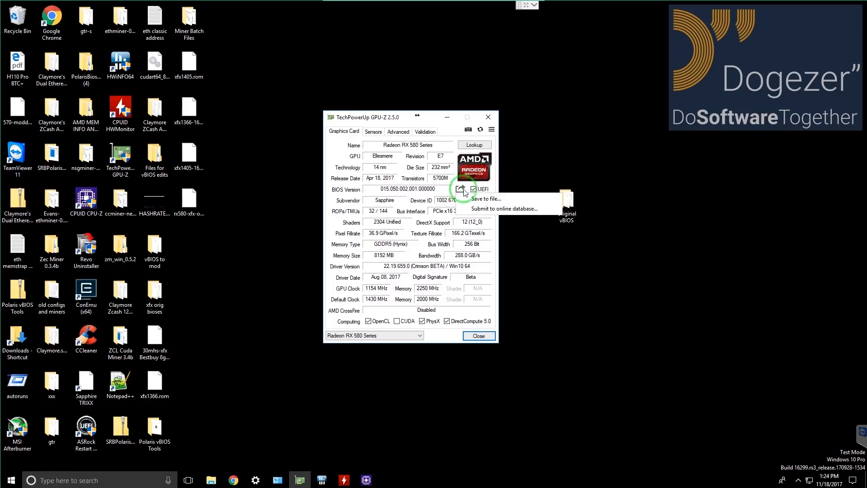
pyautogui.click(480, 199)
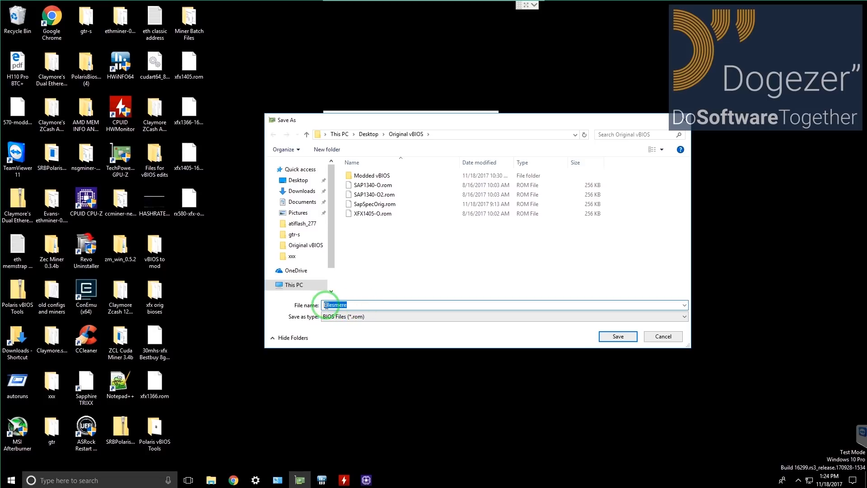
pyautogui.moveTo(361, 302); pyautogui.dragTo(294, 294)
pyautogui.press('BackSpace')
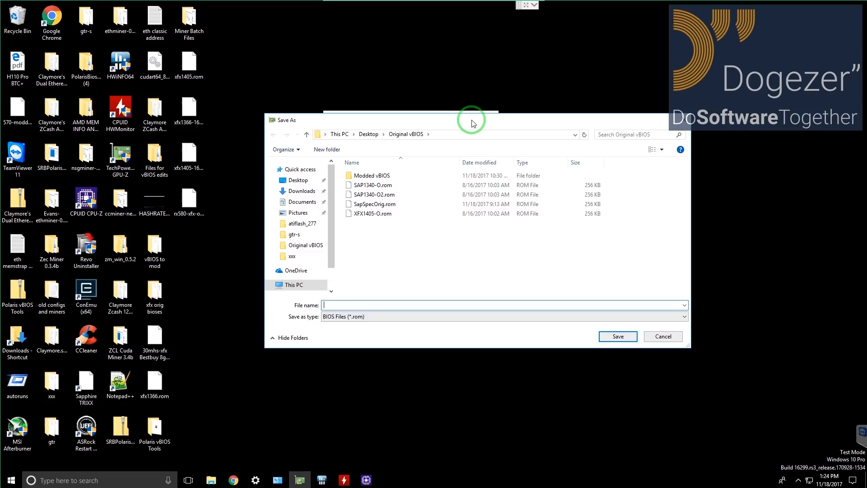
pyautogui.moveTo(472, 122); pyautogui.dragTo(591, 126)
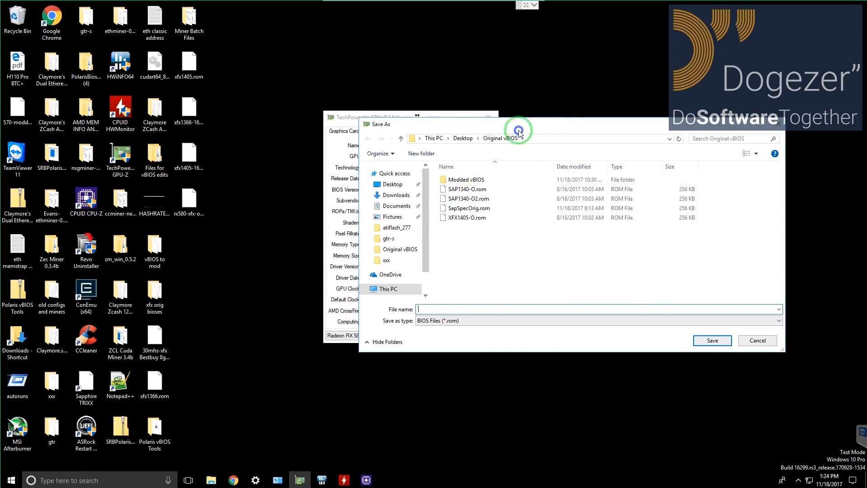
pyautogui.moveTo(518, 126); pyautogui.dragTo(503, 222)
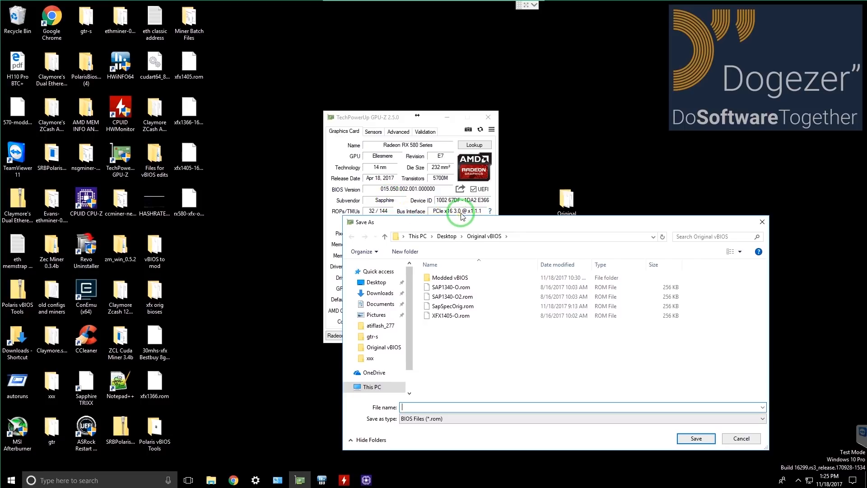
# - Fill in XFX1405-O.rom as the backup's file name from the existing ROM files and cancel the save
pyautogui.click(444, 307)
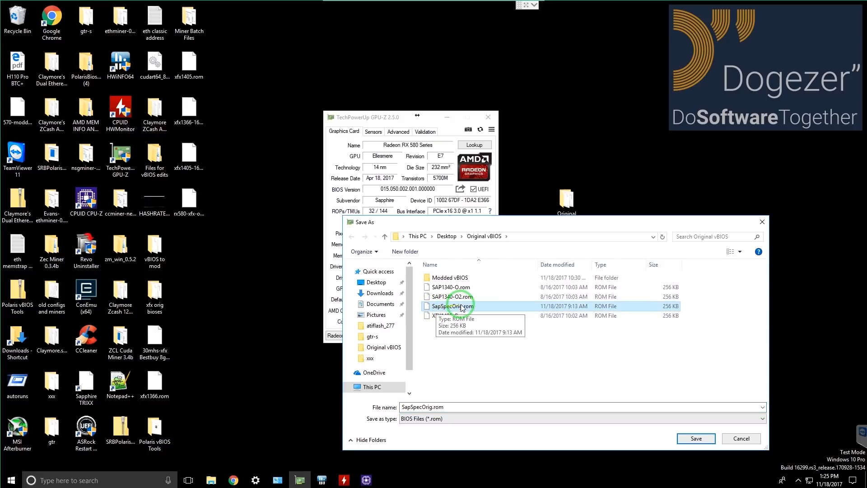
pyautogui.click(459, 316)
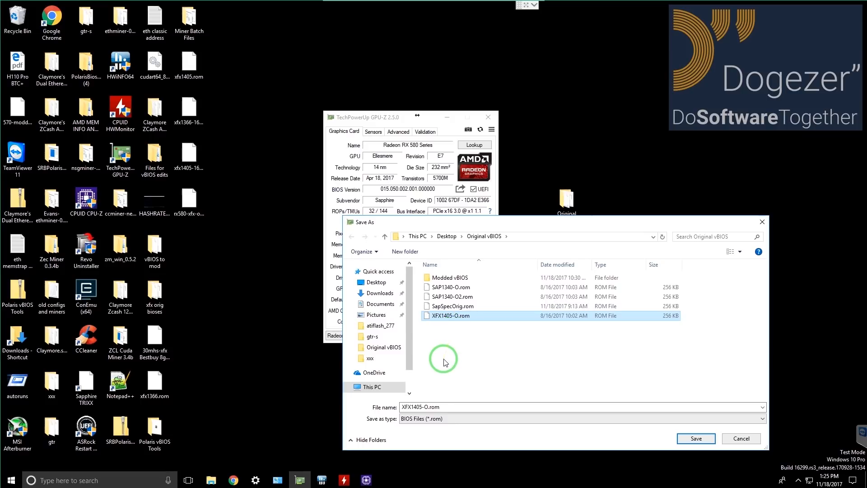
pyautogui.click(469, 338)
pyautogui.click(447, 316)
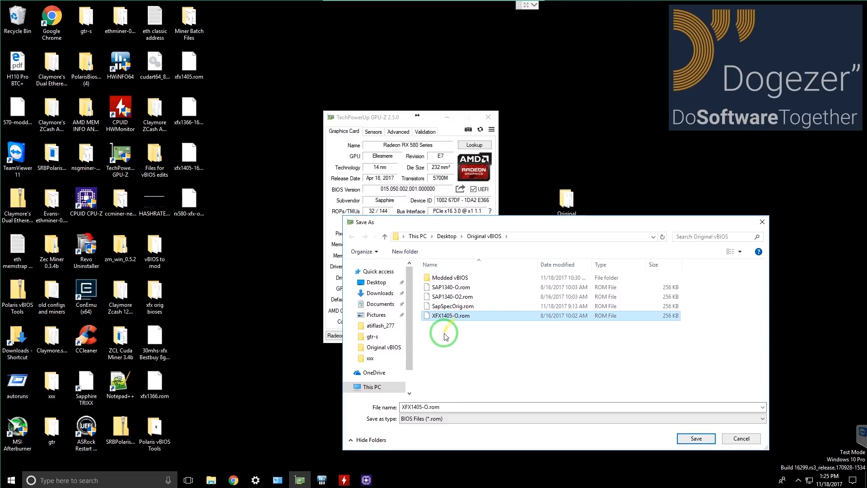
pyautogui.click(443, 331)
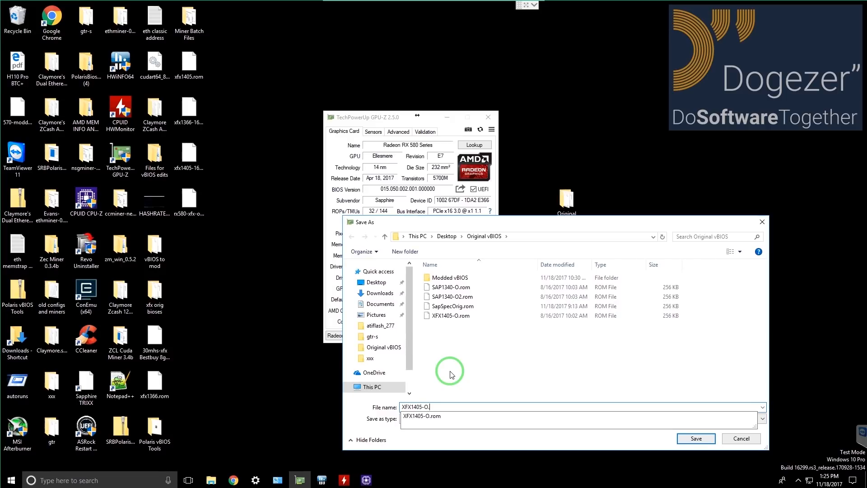
pyautogui.write('om')
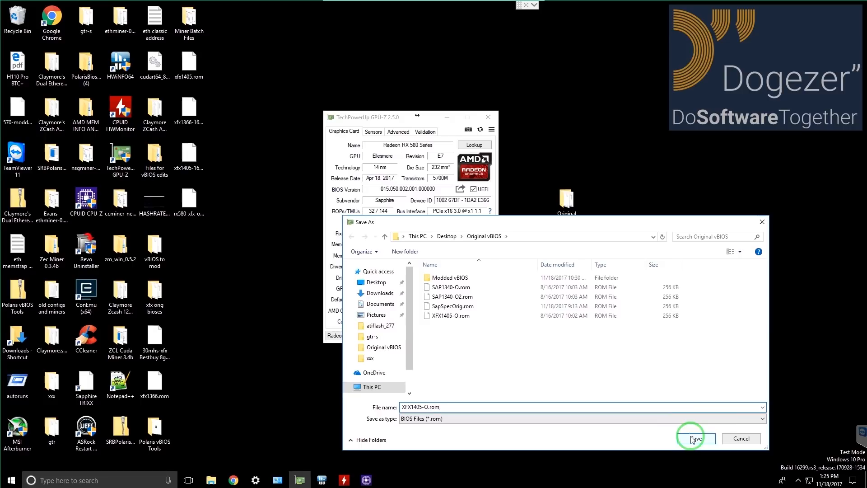
pyautogui.click(746, 439)
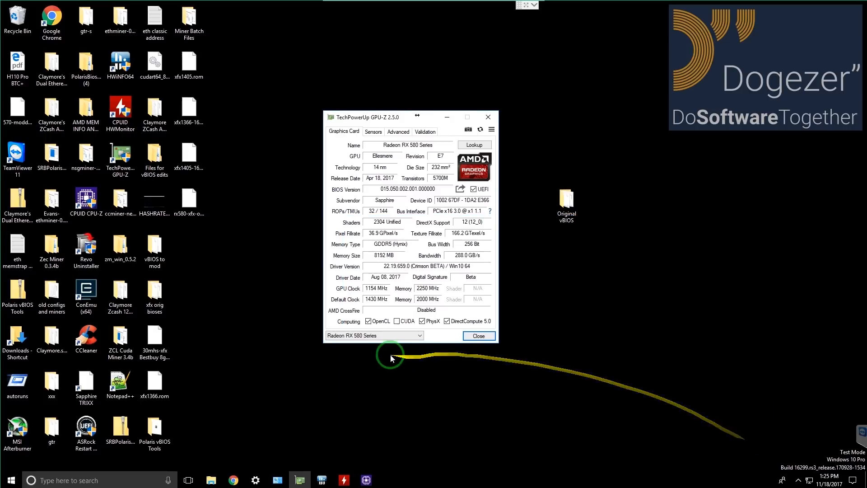
# - Select the second Radeon RX 580 Series card, open the save dialog for its BIOS, and close it without saving
pyautogui.click(391, 335)
pyautogui.click(373, 357)
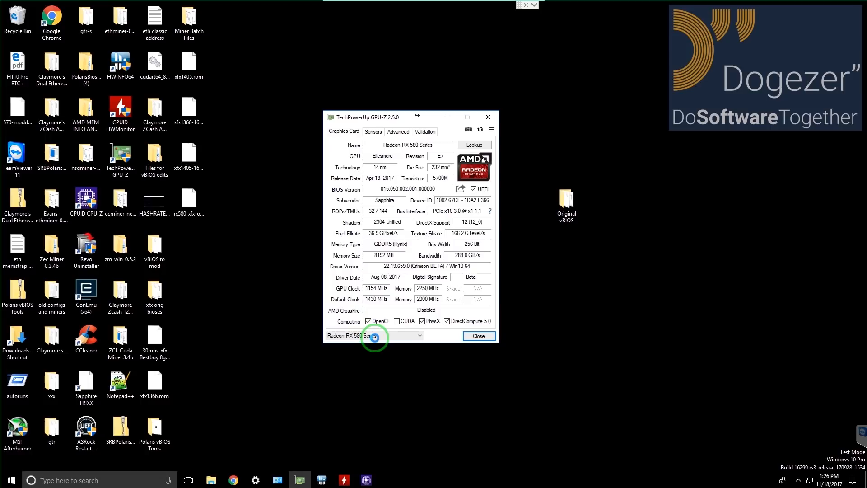
pyautogui.click(460, 190)
pyautogui.click(478, 192)
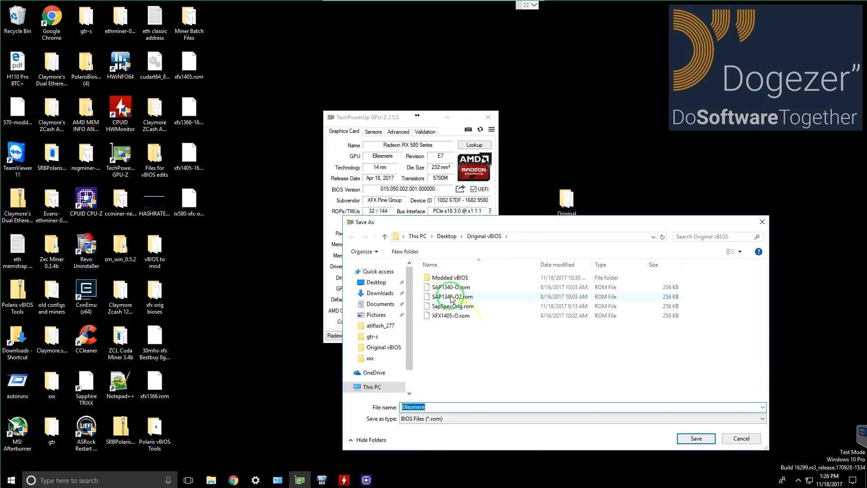
pyautogui.click(763, 222)
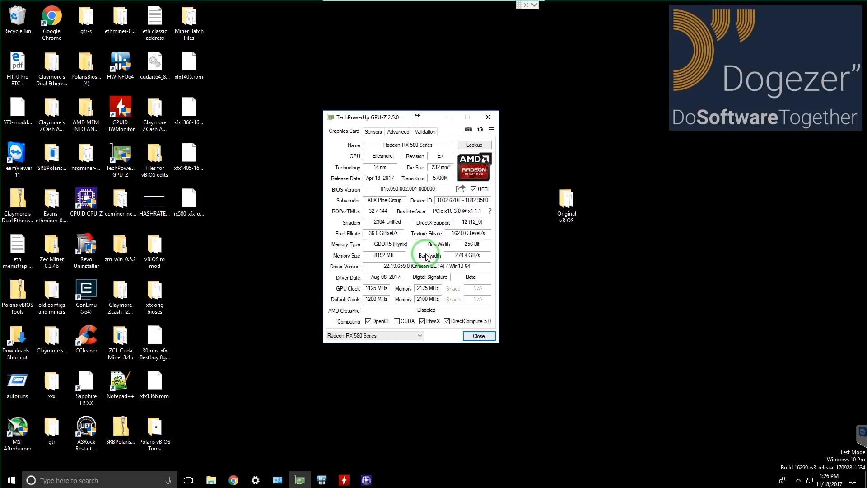
# - View the XFX card's advanced AMD BIOS details down to the memory support section
pyautogui.moveTo(391, 246)
pyautogui.click(399, 131)
pyautogui.click(402, 144)
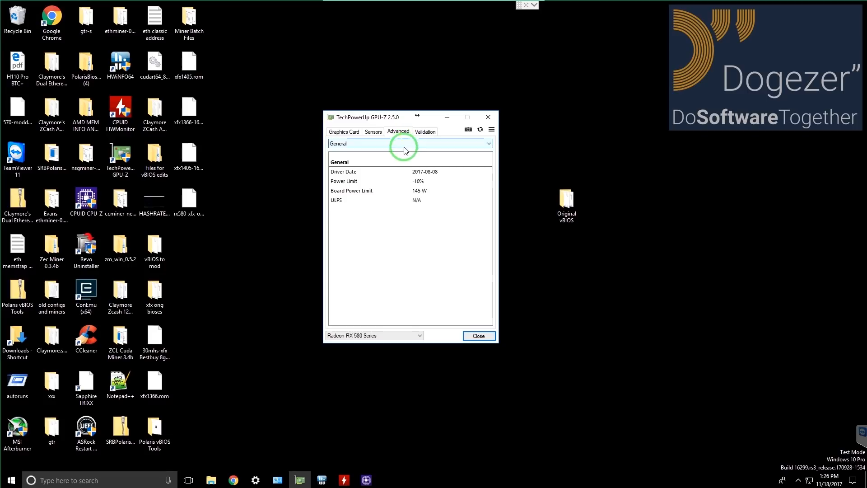
pyautogui.click(392, 157)
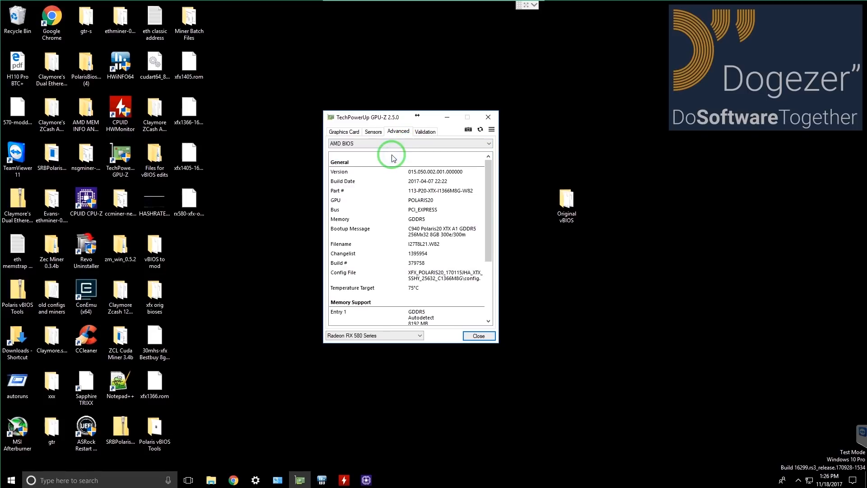
pyautogui.scroll(-3, 435, 210)
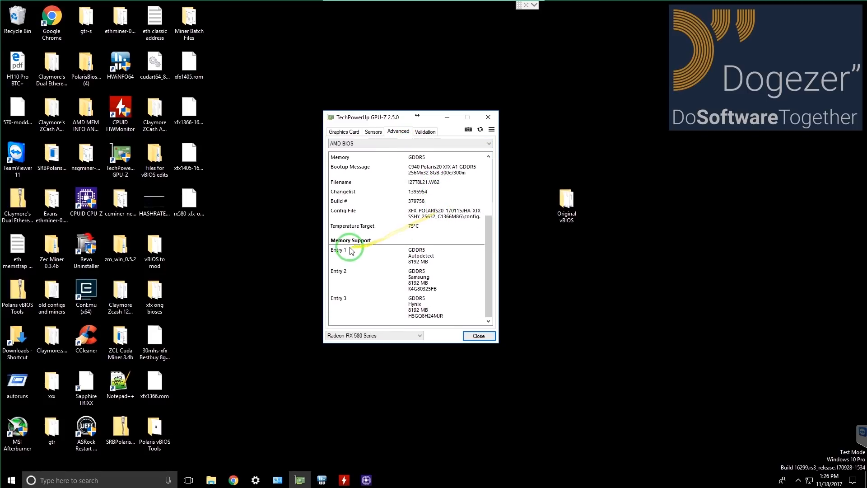
# - Examine the Samsung and Hynix memory support entries and return to the graphics card overview
pyautogui.click(417, 281)
pyautogui.click(417, 302)
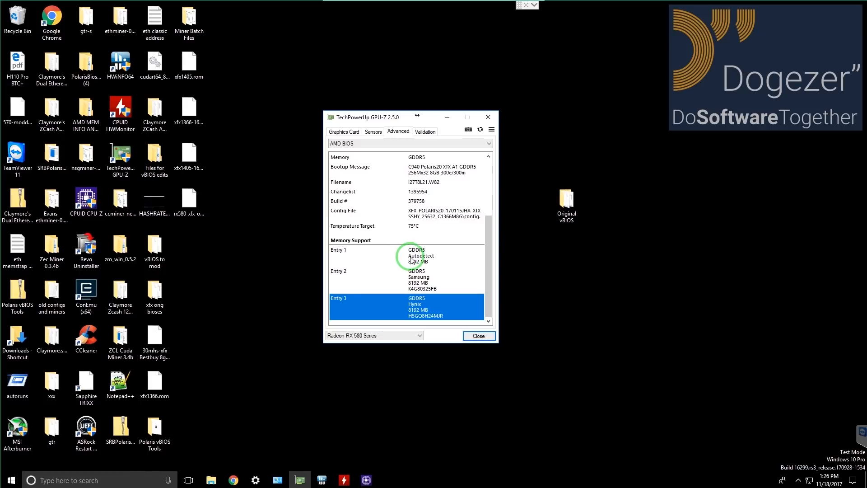
pyautogui.click(415, 285)
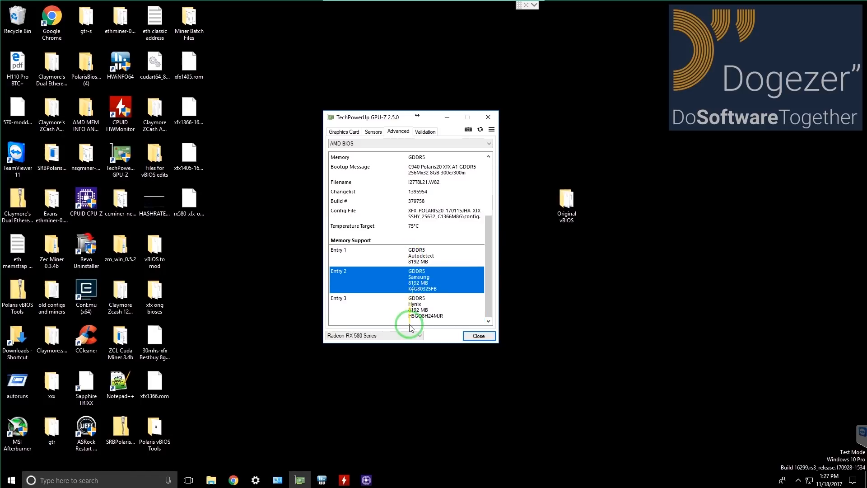
pyautogui.click(415, 305)
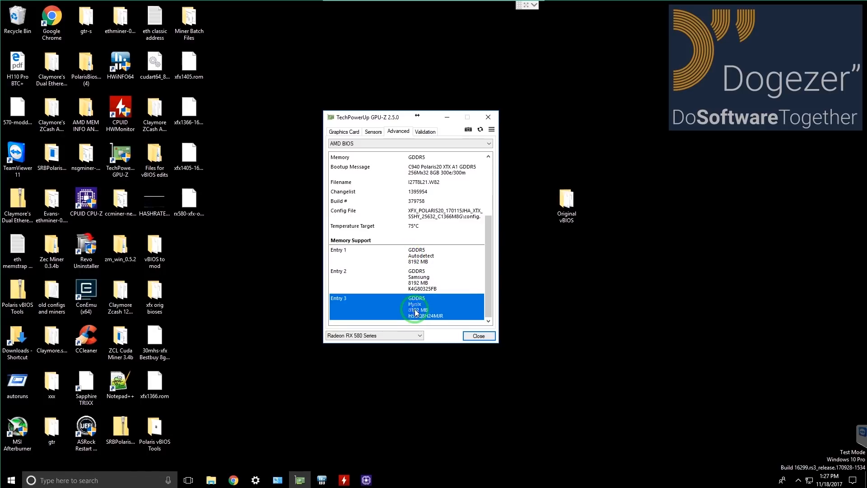
pyautogui.click(334, 132)
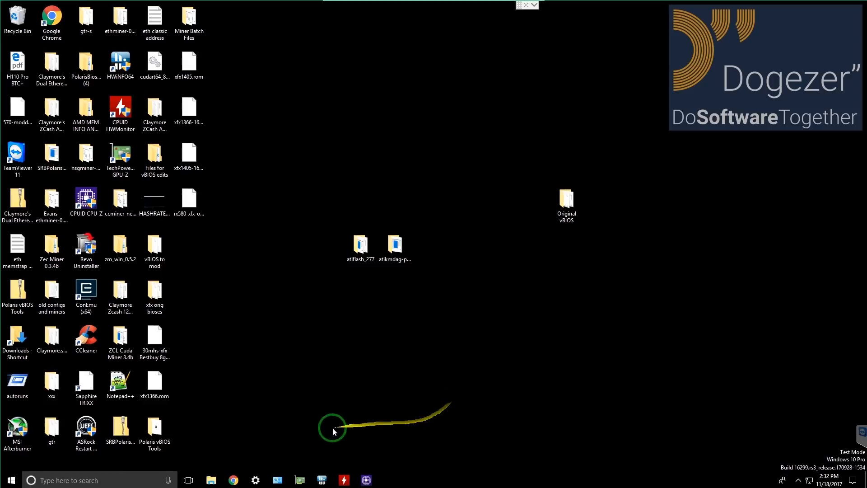
# - View the AMD/ATI ATIFlash and AMD/ATI Pixel Clock Patcher download pages in Chrome and put the browser away
pyautogui.click(233, 478)
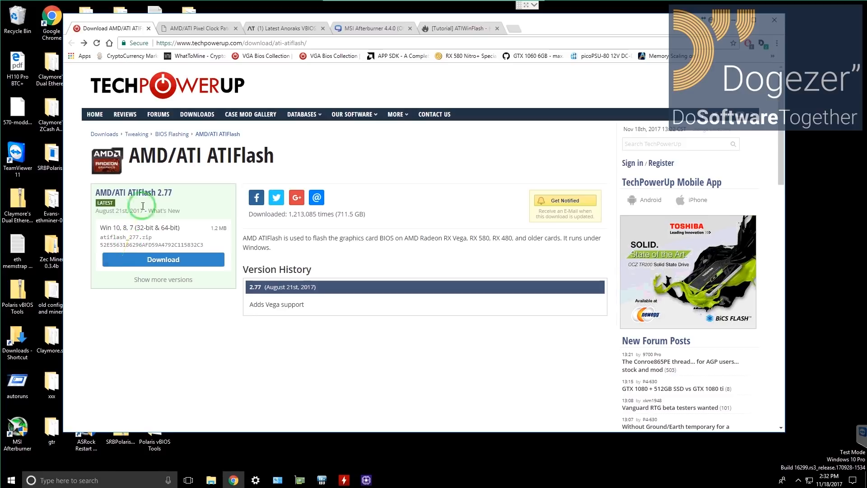
pyautogui.click(197, 28)
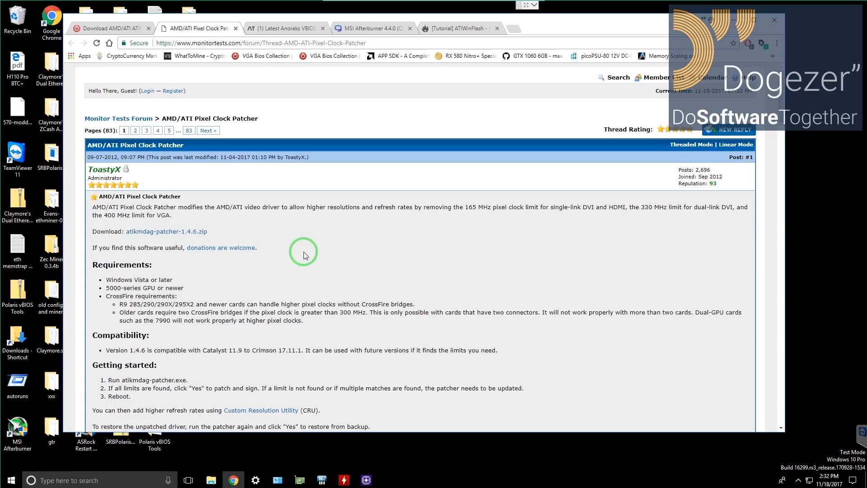
pyautogui.click(164, 225)
pyautogui.click(736, 20)
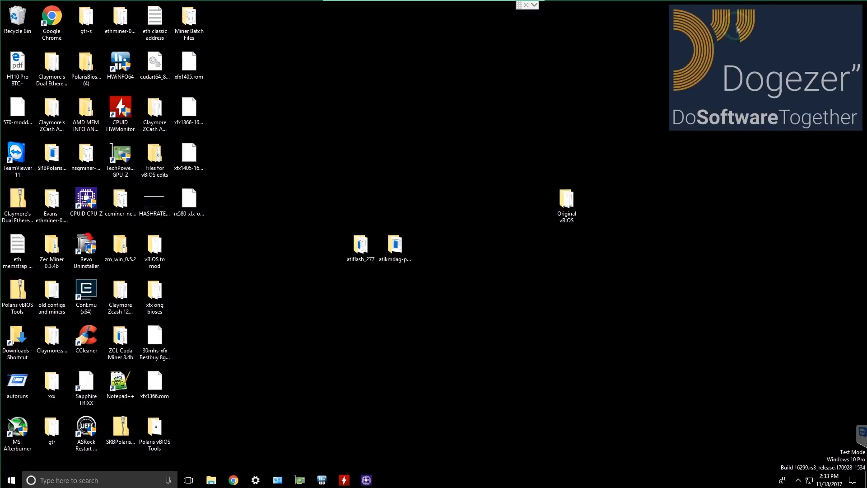
# - Open the atiflash_277 folder on the desktop and inspect the ATIWinflash application
pyautogui.doubleClick(360, 246)
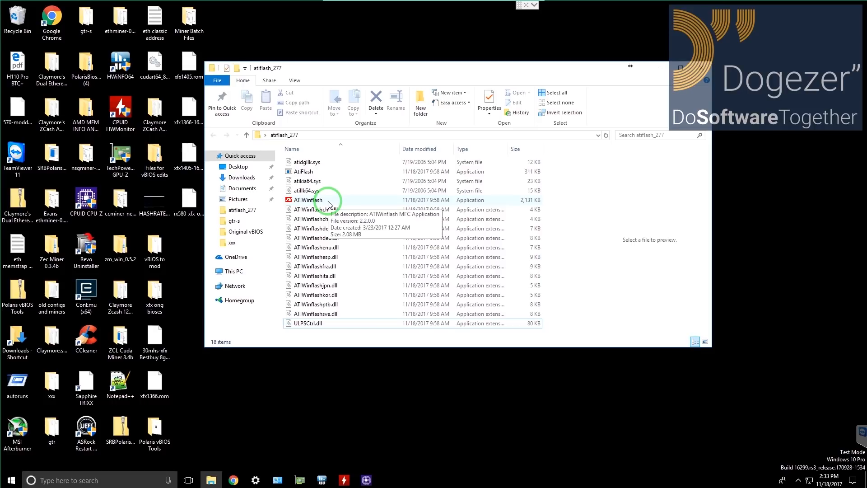
pyautogui.click(303, 203)
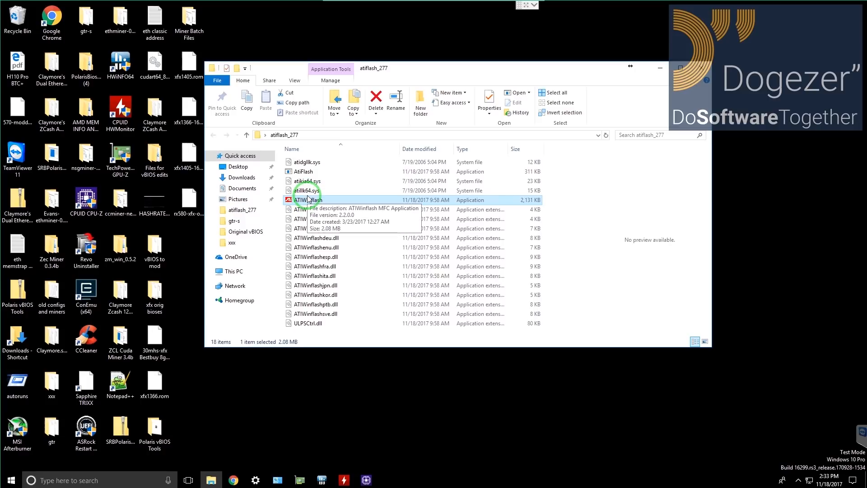
pyautogui.doubleClick(309, 208)
pyautogui.click(580, 342)
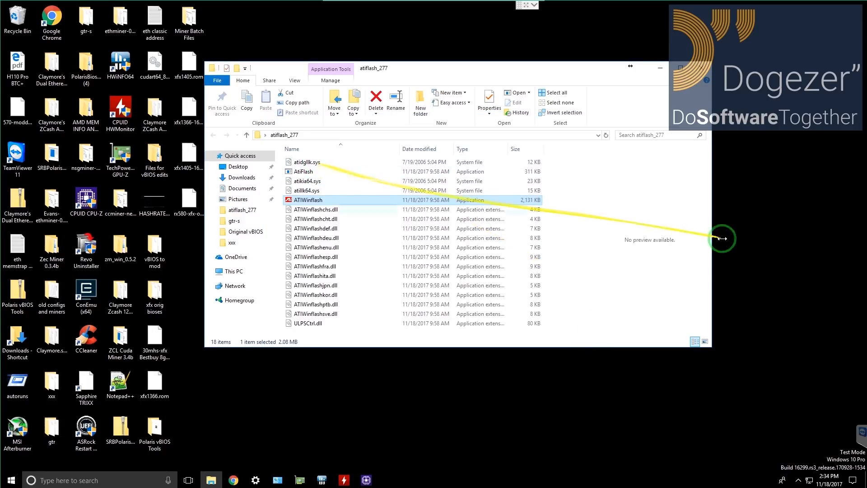
pyautogui.click(573, 248)
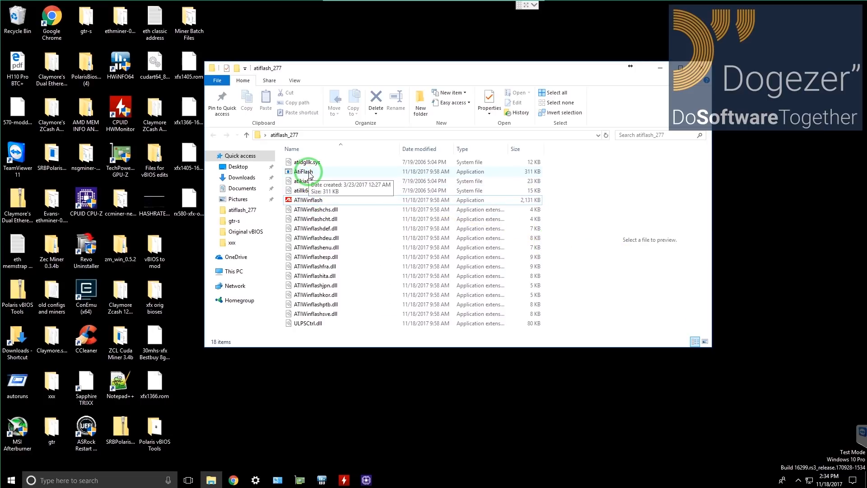
# - Search Windows for cmd and run Command Prompt as administrator
pyautogui.click(131, 475)
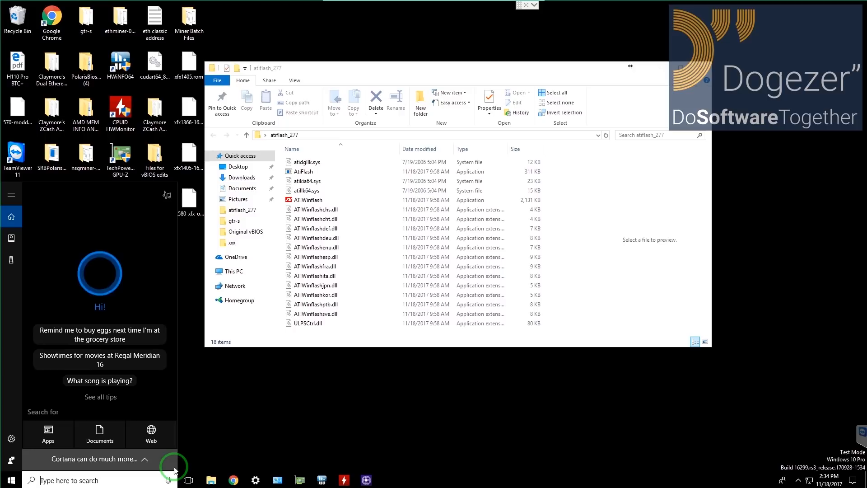
pyautogui.write('cmnd')
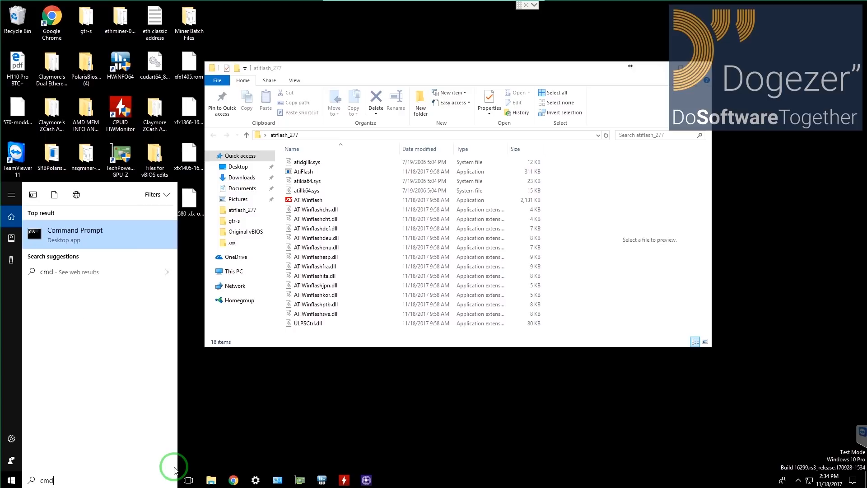
pyautogui.click(126, 242)
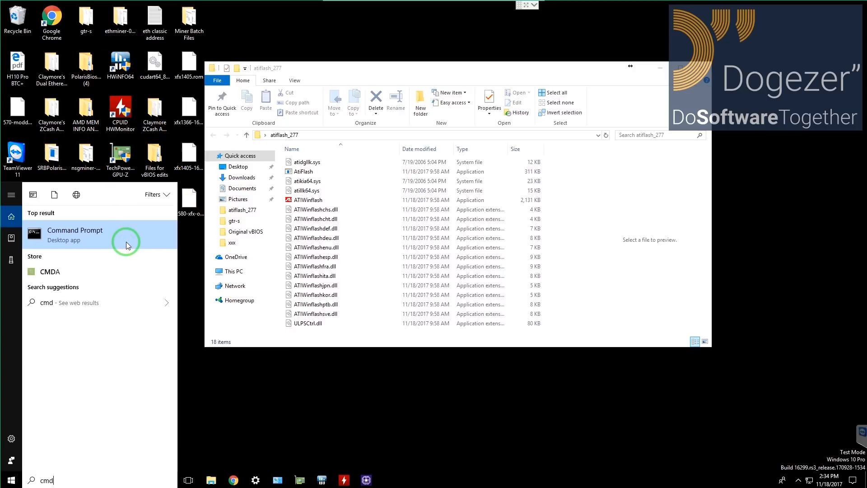
pyautogui.rightClick(126, 242)
pyautogui.click(129, 251)
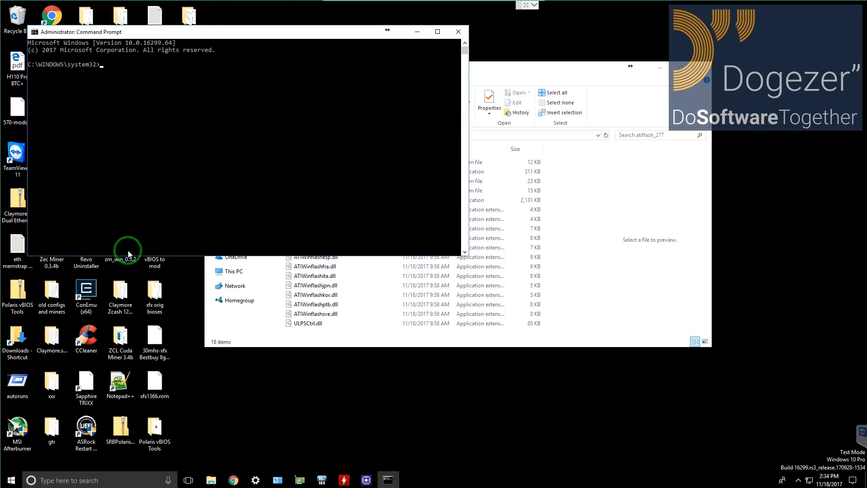
# - Copy the full path of the atiflash_277 folder from its File Explorer window
pyautogui.click(547, 64)
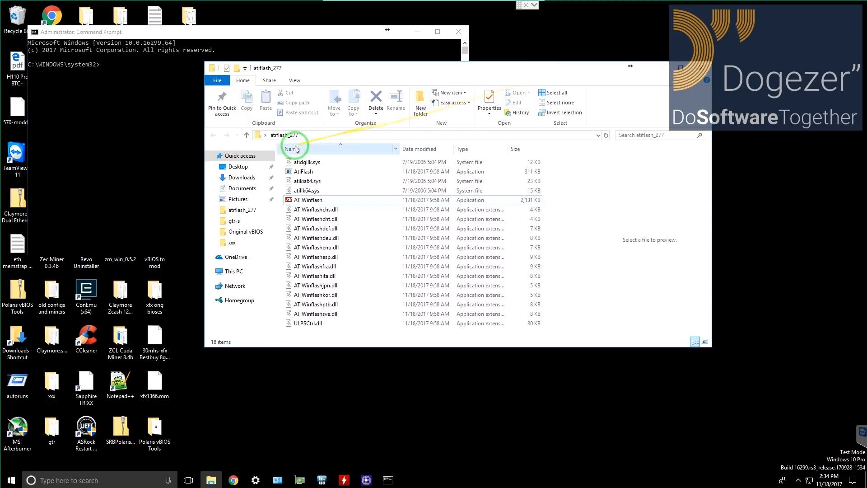
pyautogui.click(522, 135)
pyautogui.rightClick(334, 135)
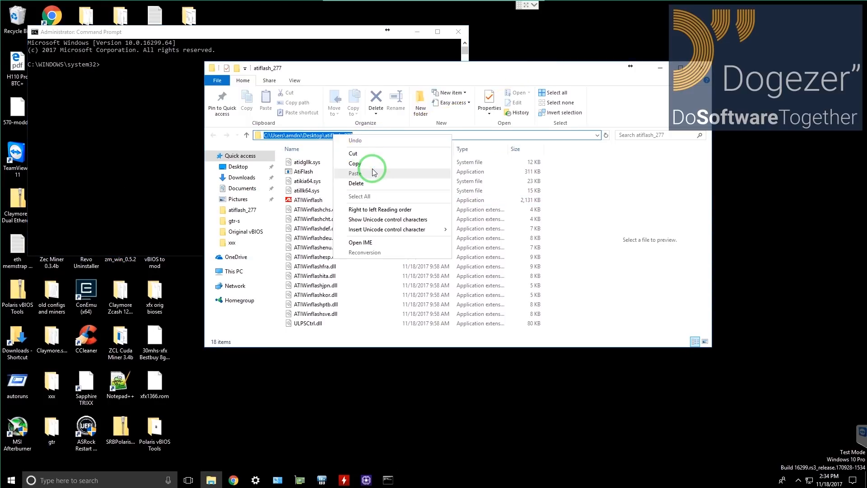
pyautogui.click(378, 163)
# - Change the Command Prompt directory to the copied atiflash_277 folder path with the cd command
pyautogui.click(128, 72)
pyautogui.write('cd')
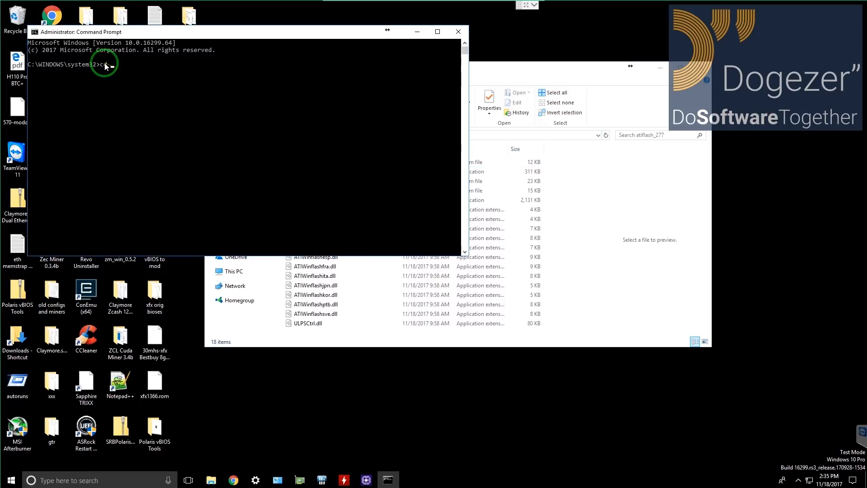
pyautogui.rightClick(144, 72)
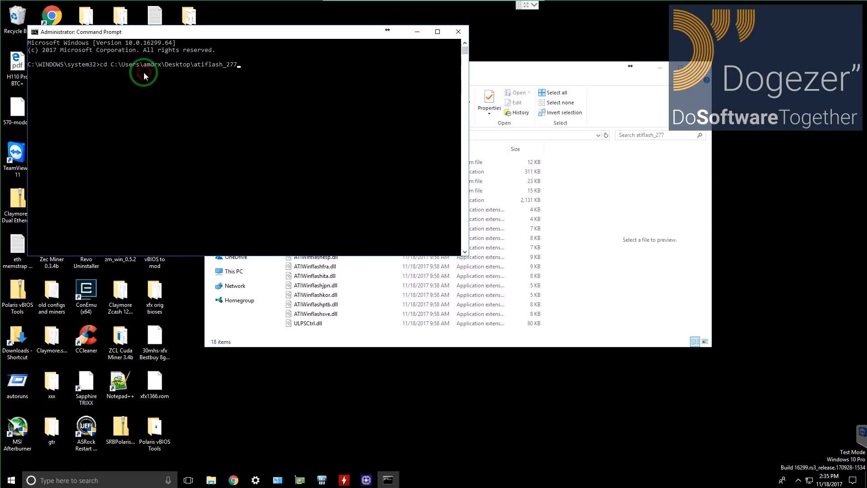
pyautogui.click(555, 64)
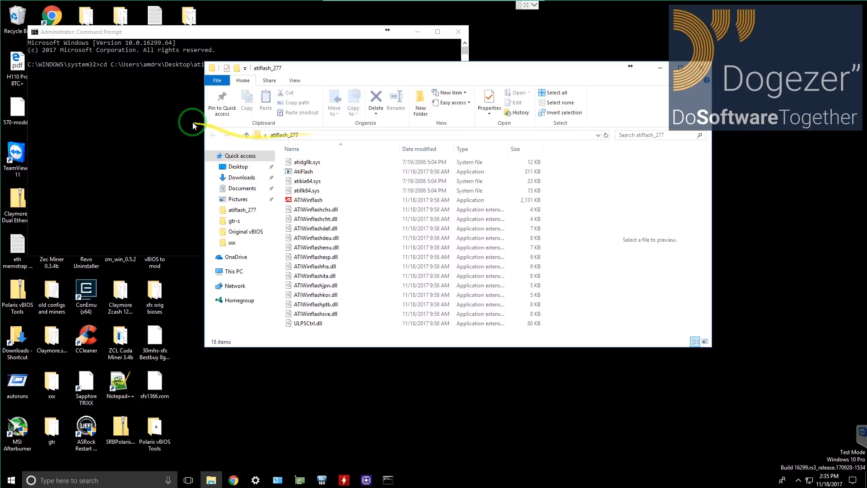
pyautogui.click(190, 97)
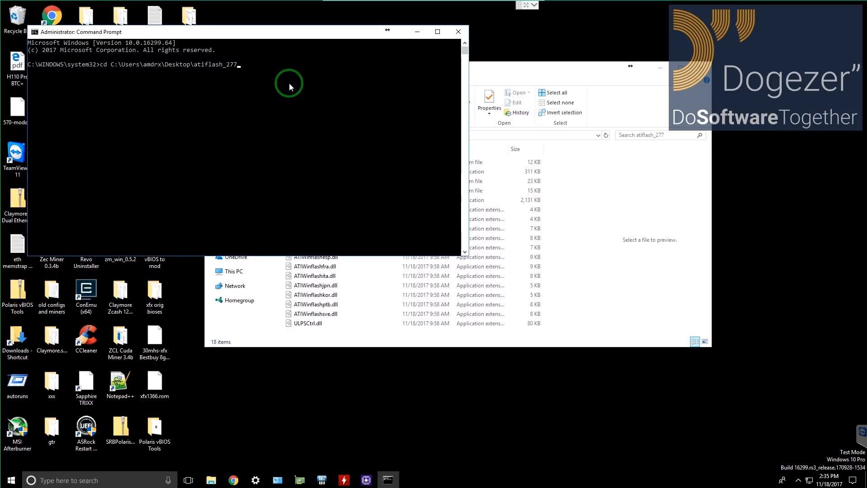
pyautogui.press('Return')
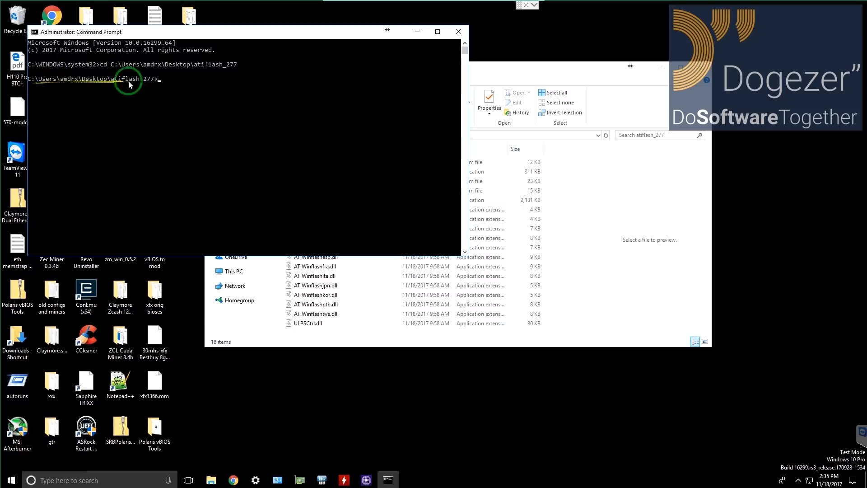
# - Check the AtiFlash application's name in the folder and run AtiFlash.exe -i in Command Prompt to list the adapters
pyautogui.click(614, 160)
pyautogui.click(300, 172)
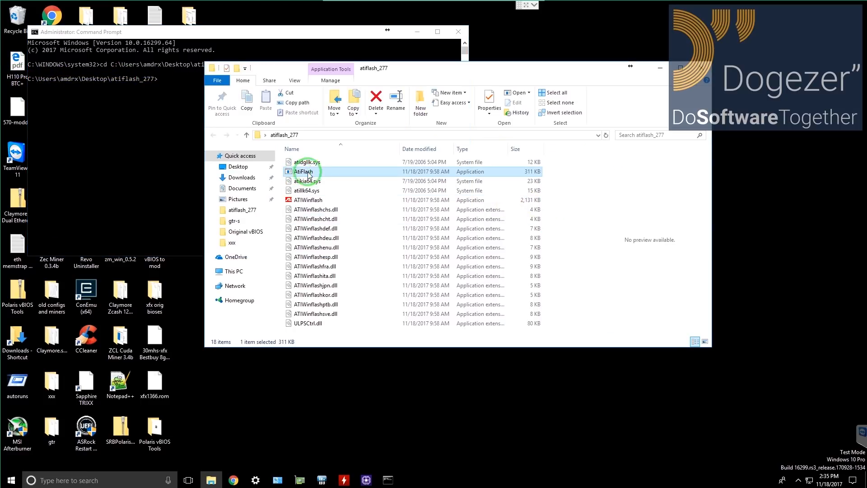
pyautogui.click(178, 86)
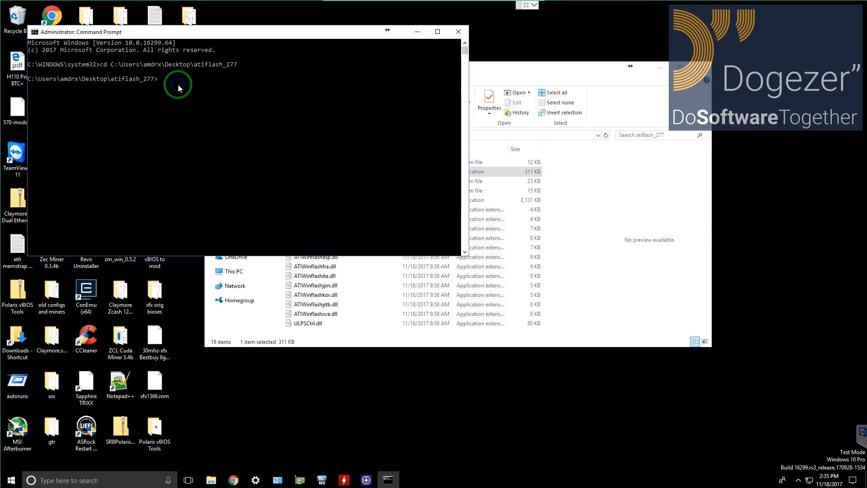
pyautogui.click(184, 86)
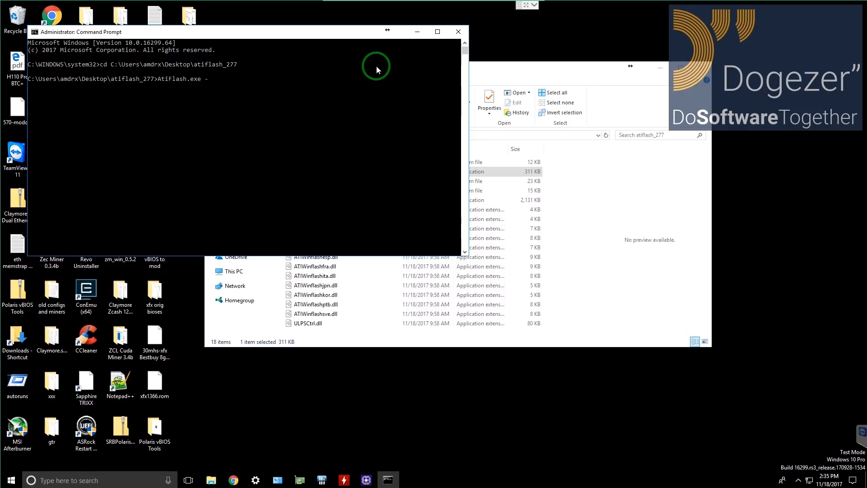
pyautogui.write('i')
pyautogui.press('Return')
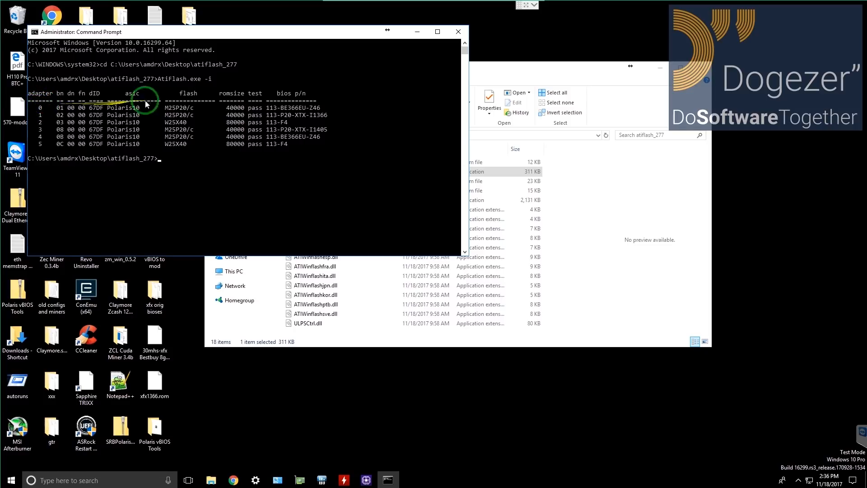
# - Compare the romsize and bios p/n entries of the adapters in the AtiFlash listing
pyautogui.moveTo(37, 102); pyautogui.dragTo(330, 108)
pyautogui.click(189, 115)
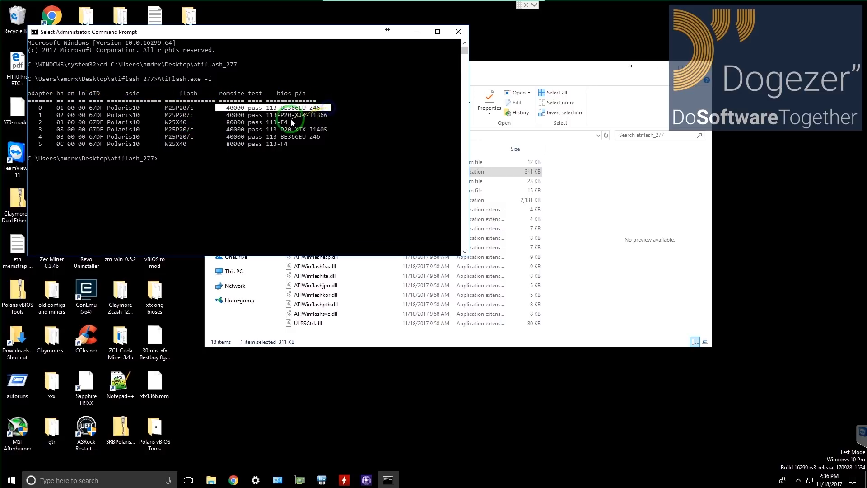
pyautogui.moveTo(223, 136); pyautogui.dragTo(352, 134)
pyautogui.click(330, 114)
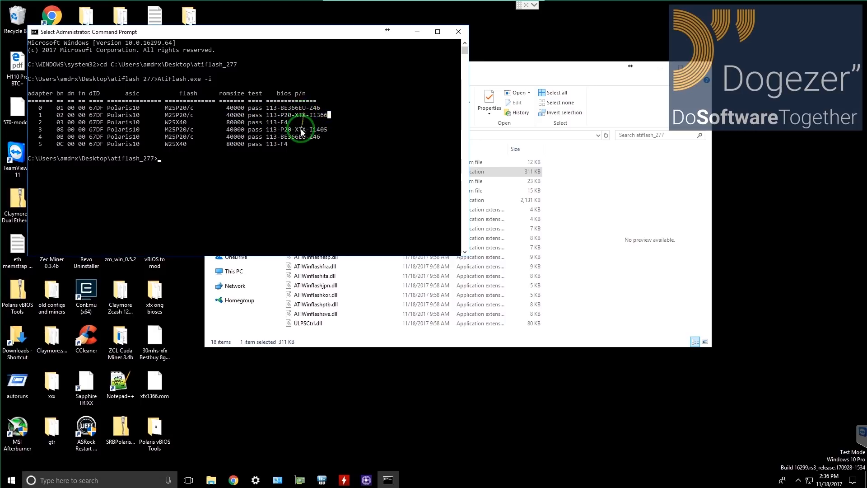
pyautogui.click(310, 116)
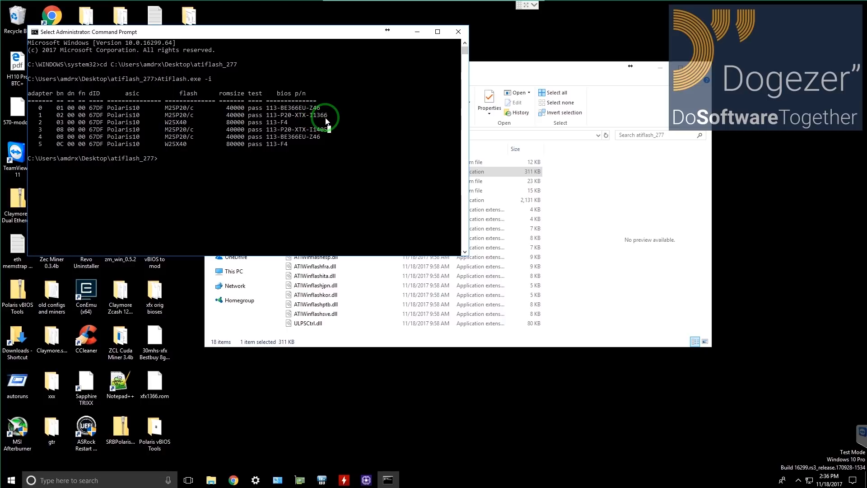
pyautogui.moveTo(301, 122); pyautogui.dragTo(225, 125)
pyautogui.moveTo(295, 144); pyautogui.dragTo(219, 144)
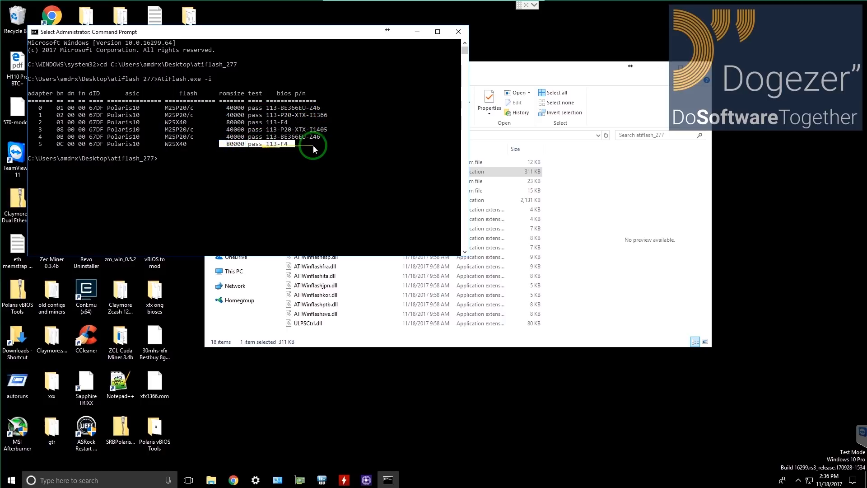
pyautogui.click(317, 145)
pyautogui.click(214, 144)
# - Compare the flash chip types of the adapters in the AtiFlash listing
pyautogui.click(191, 93)
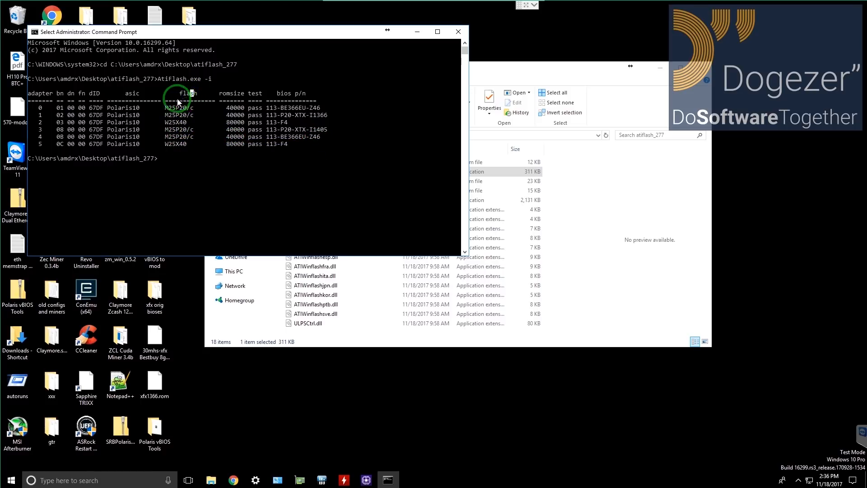
pyautogui.click(202, 109)
pyautogui.moveTo(202, 108)
pyautogui.mouseDown()
pyautogui.moveTo(172, 114)
pyautogui.moveTo(166, 107)
pyautogui.moveTo(195, 114)
pyautogui.mouseUp()
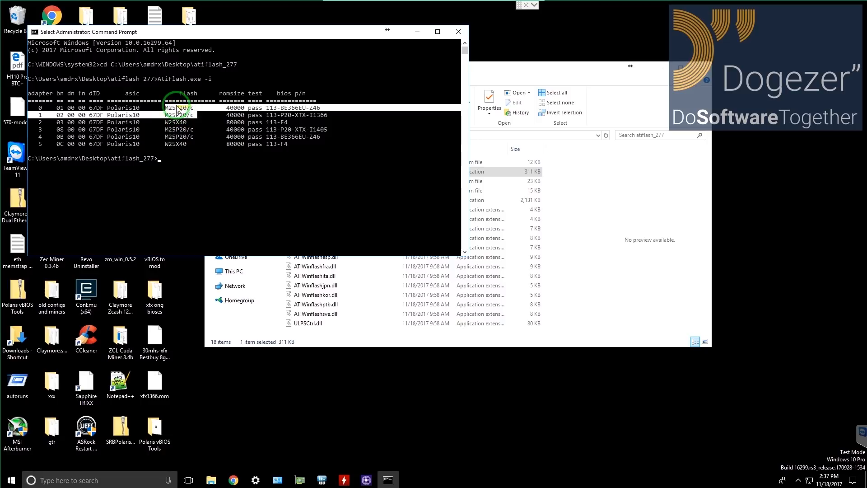
pyautogui.click(202, 129)
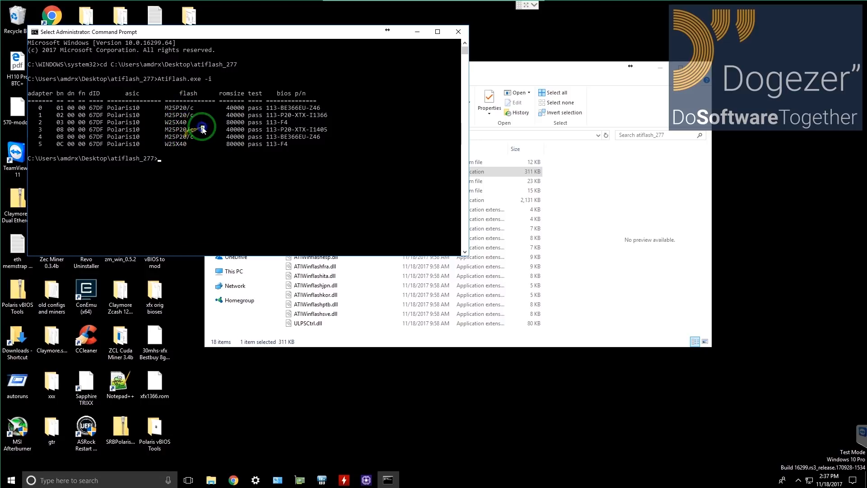
pyautogui.click(161, 122)
pyautogui.moveTo(162, 122); pyautogui.dragTo(188, 143)
pyautogui.click(179, 143)
pyautogui.click(209, 143)
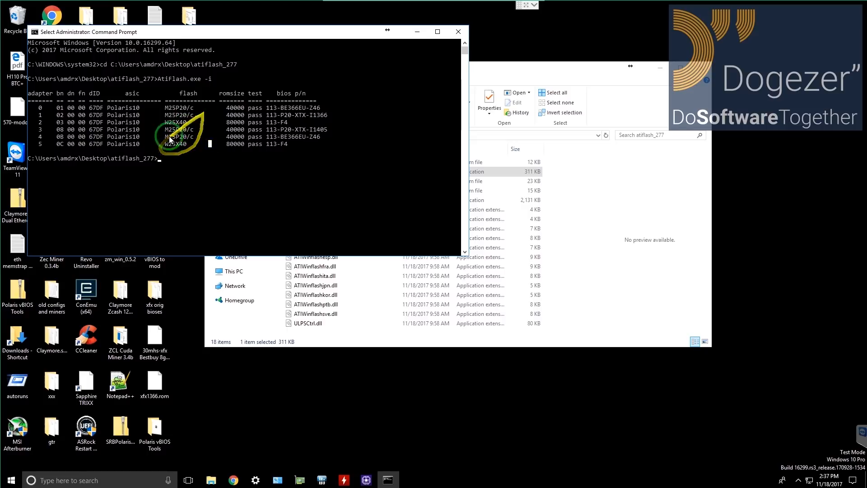
pyautogui.click(196, 158)
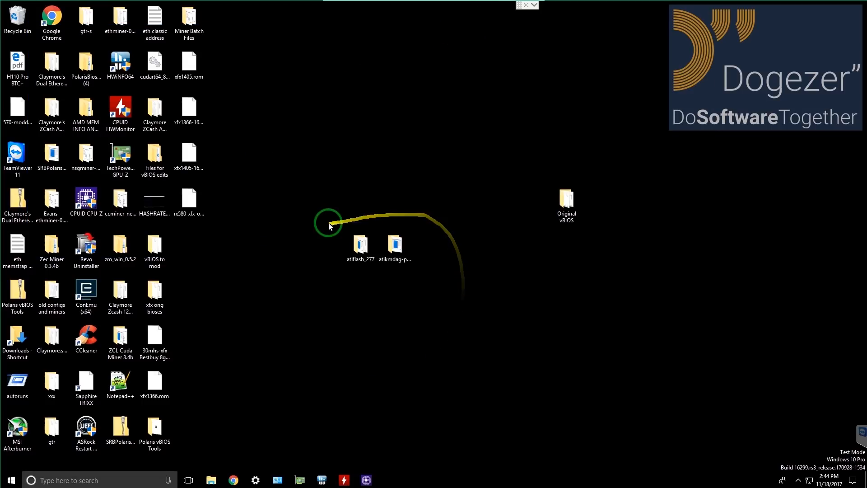
# - Switch to Chrome, review the Sapphire RX 570 Nitro+ ROM files on Anorak.tech, and return to the VBIOS collection
pyautogui.click(235, 473)
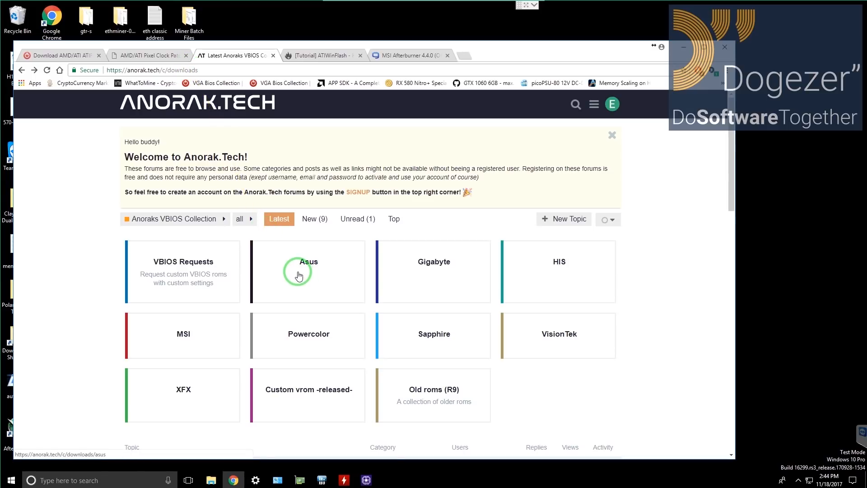
pyautogui.click(445, 332)
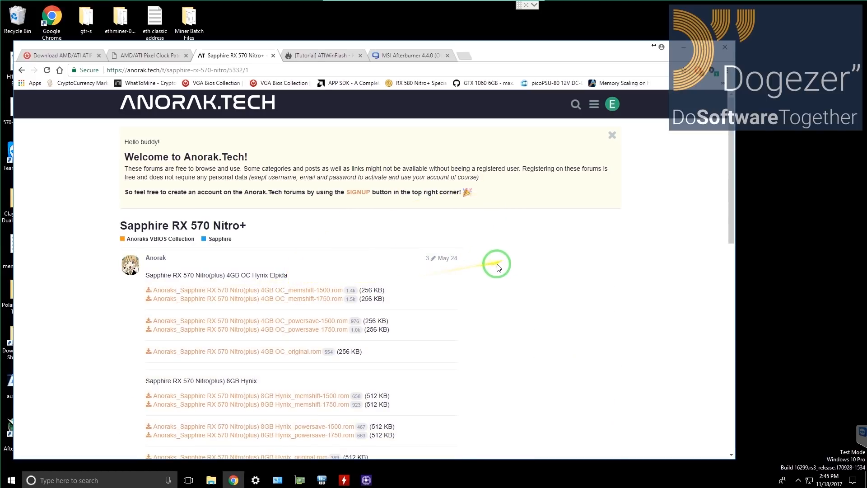
pyautogui.scroll(-1, 467, 276)
pyautogui.scroll(-2, 447, 283)
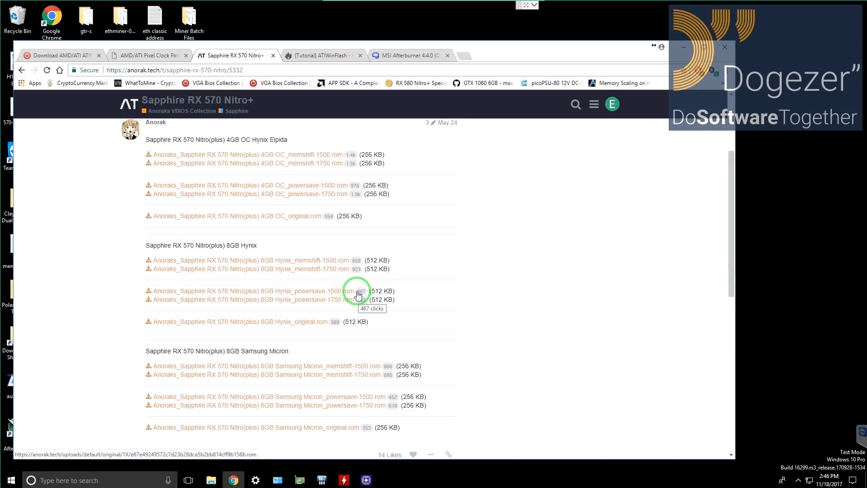
pyautogui.click(400, 277)
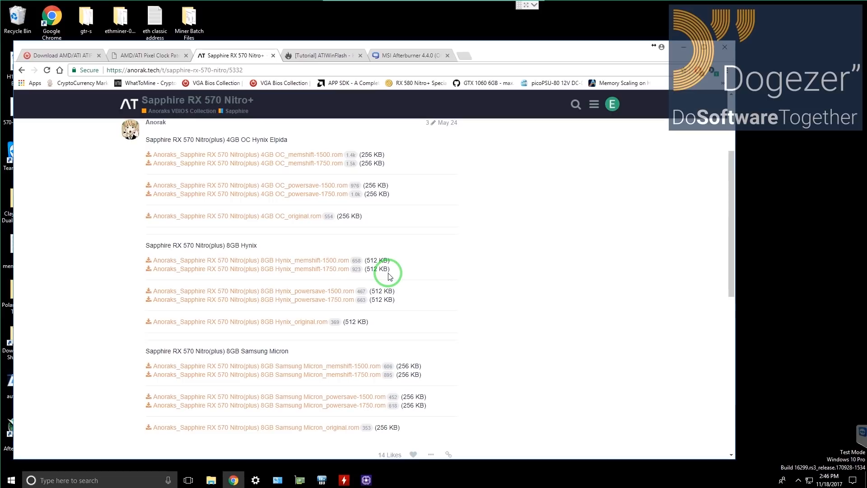
pyautogui.scroll(-1, 389, 275)
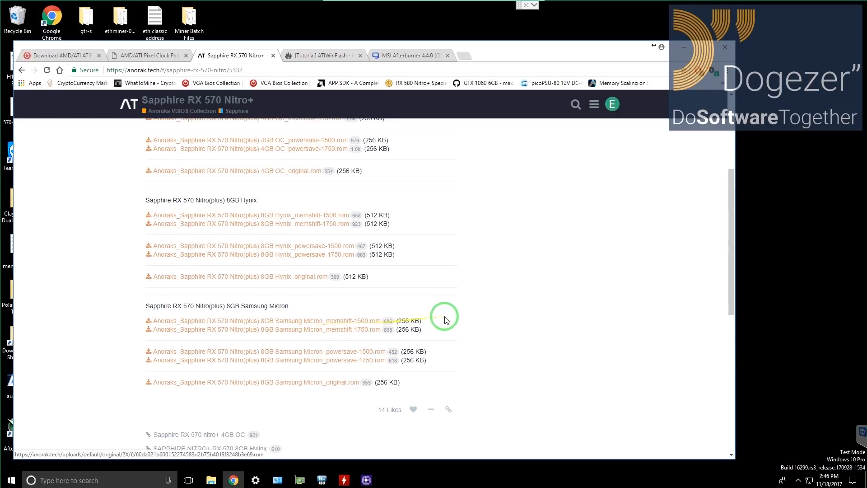
pyautogui.hotkey('alt', 'Left')
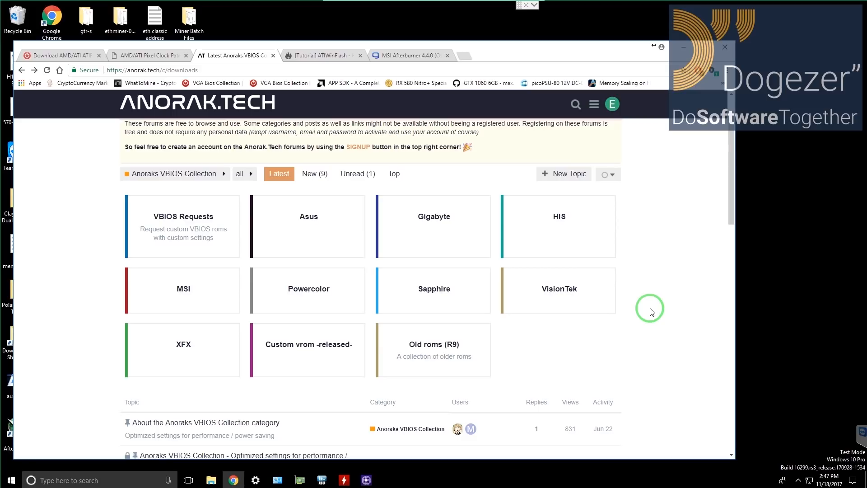
# - Examine the manufacturer categories and recent topics in the Anoraks VBIOS Collection and bring up the ATIWinFlash tutorial page
pyautogui.scroll(-4, 652, 312)
pyautogui.scroll(3, 644, 294)
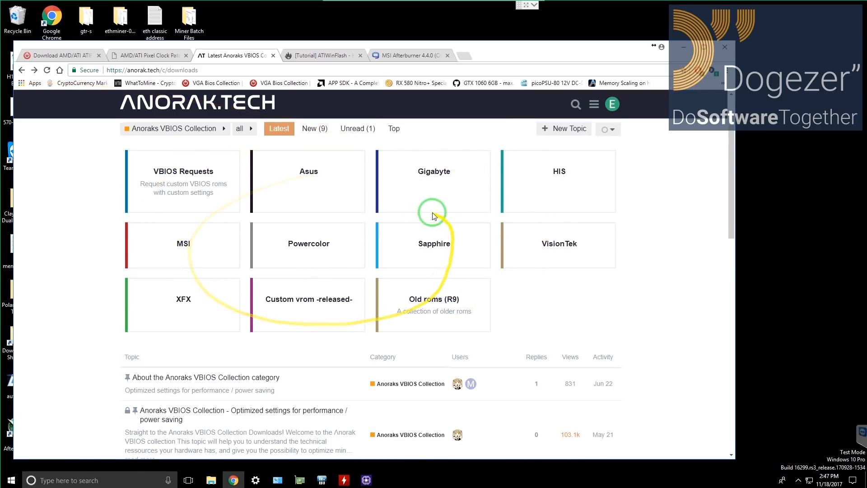
pyautogui.scroll(-1, 426, 227)
pyautogui.scroll(-1, 426, 227)
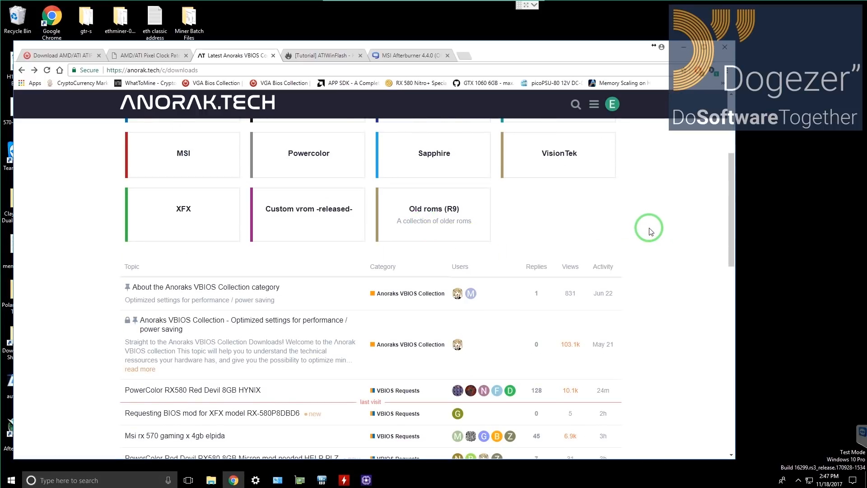
pyautogui.scroll(-2, 588, 253)
pyautogui.scroll(-3, 131, 350)
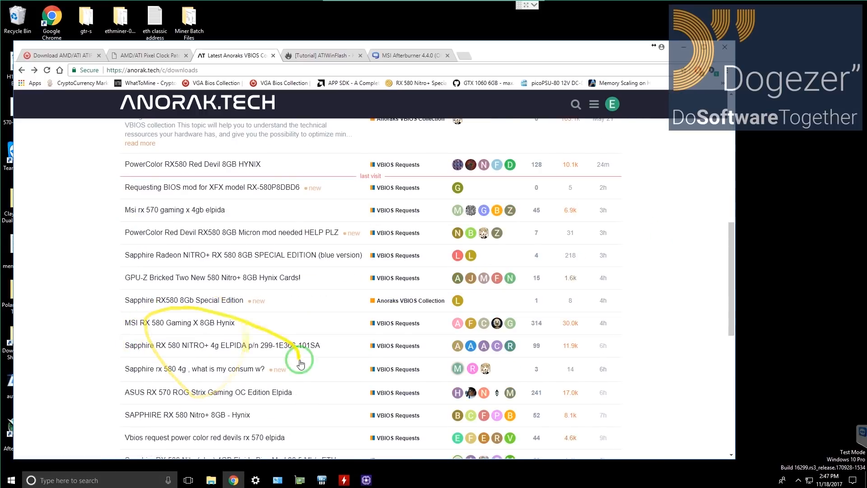
pyautogui.scroll(-2, 303, 277)
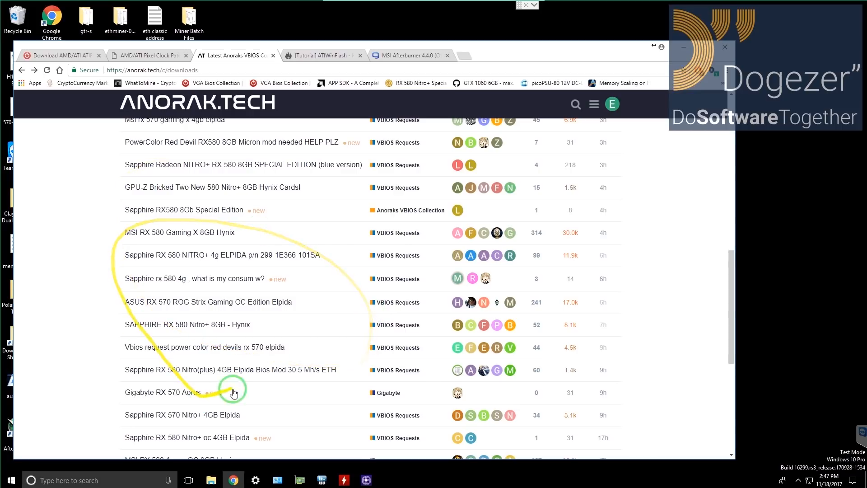
pyautogui.scroll(6, 79, 334)
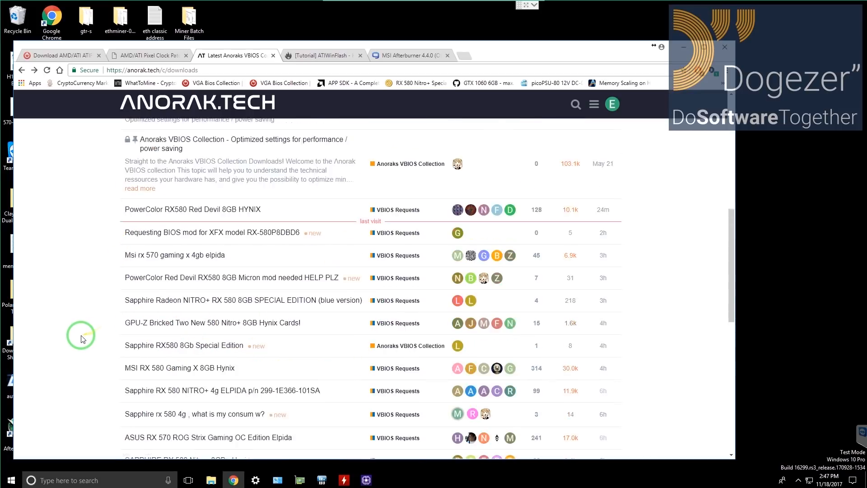
pyautogui.scroll(4, 83, 341)
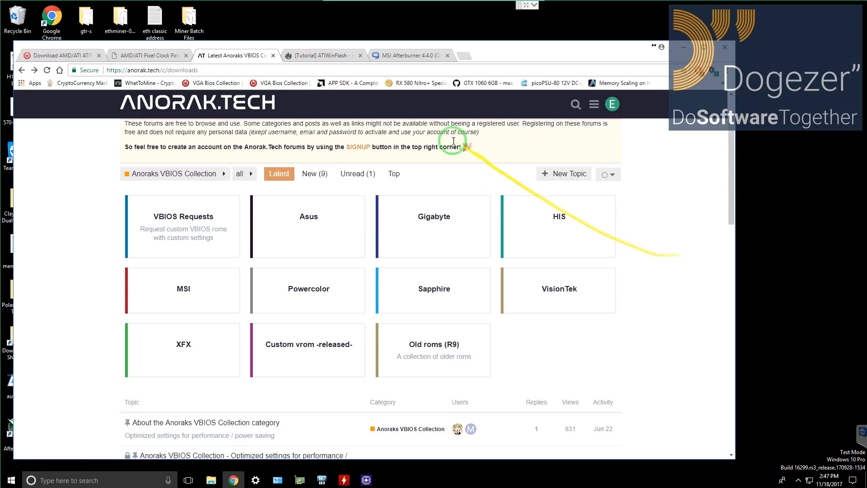
pyautogui.click(316, 54)
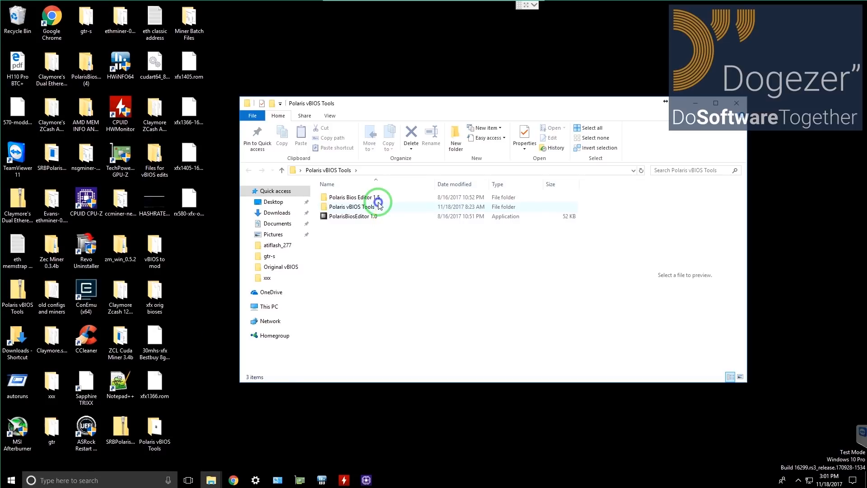
# - Open the inner Polaris vBIOS Tools folder in File Explorer and select the SRBPolaris application
pyautogui.doubleClick(378, 206)
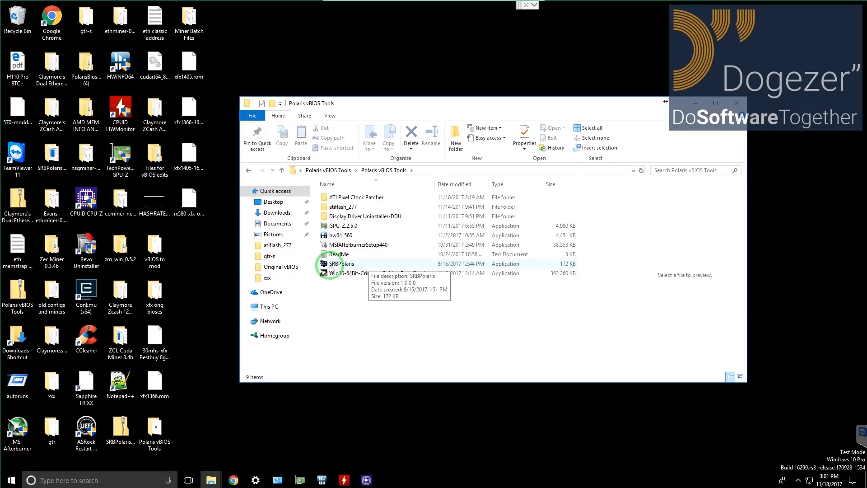
pyautogui.click(346, 264)
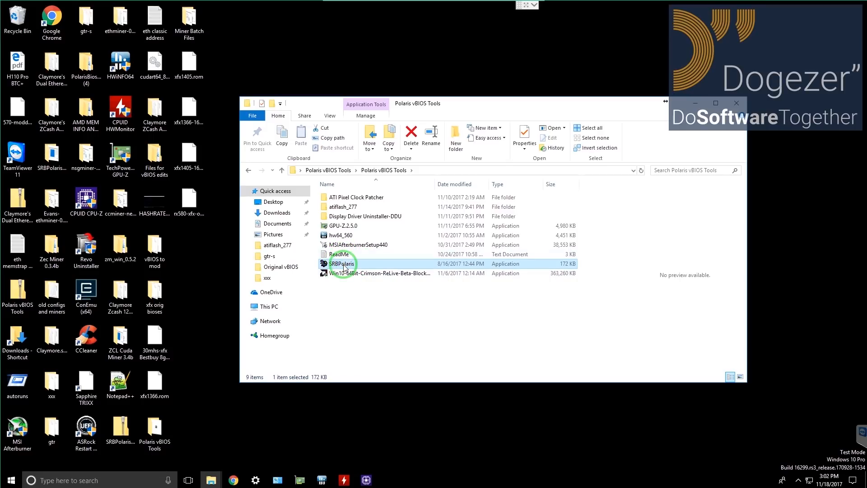
# - Run SRBPolaris as administrator and close the Polaris vBIOS Tools folder window
pyautogui.rightClick(344, 267)
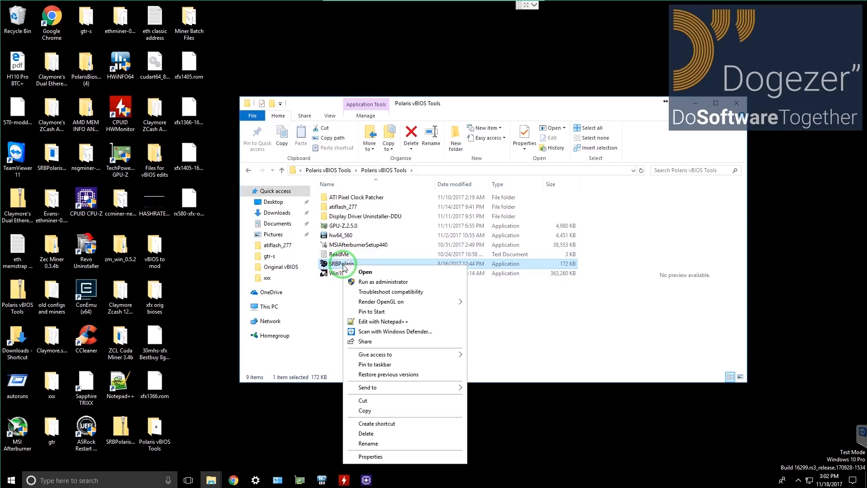
pyautogui.click(412, 281)
pyautogui.click(741, 108)
pyautogui.click(738, 106)
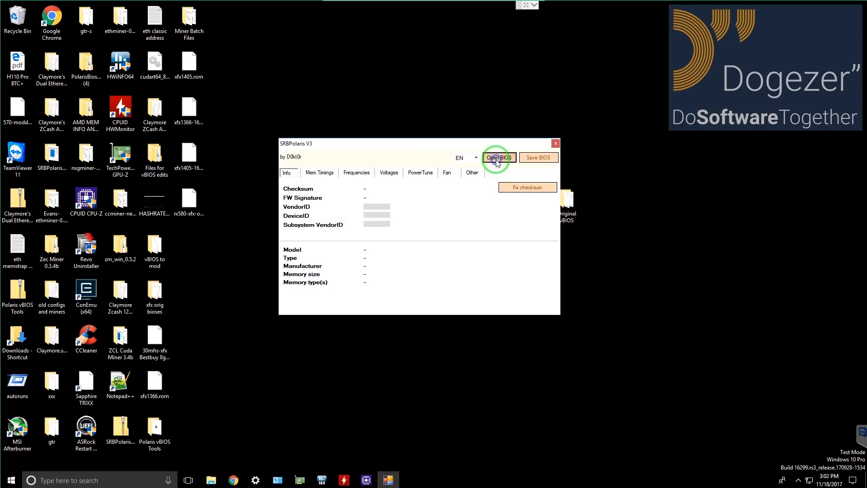
# - Load SAP1340-O.rom from the Original vBIOS folder into the BIOS editor
pyautogui.click(496, 159)
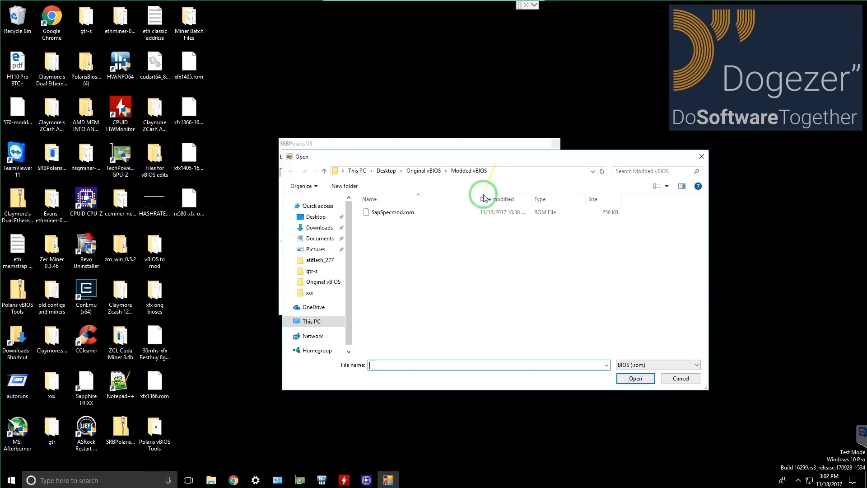
pyautogui.click(333, 282)
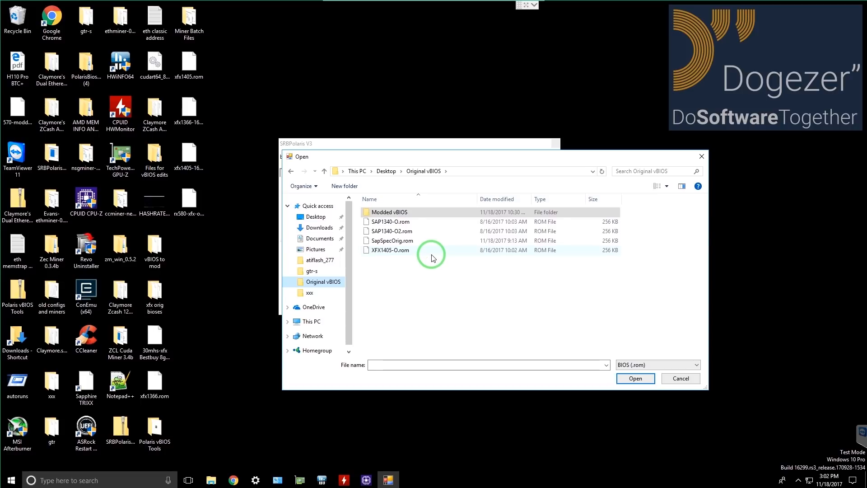
pyautogui.click(409, 223)
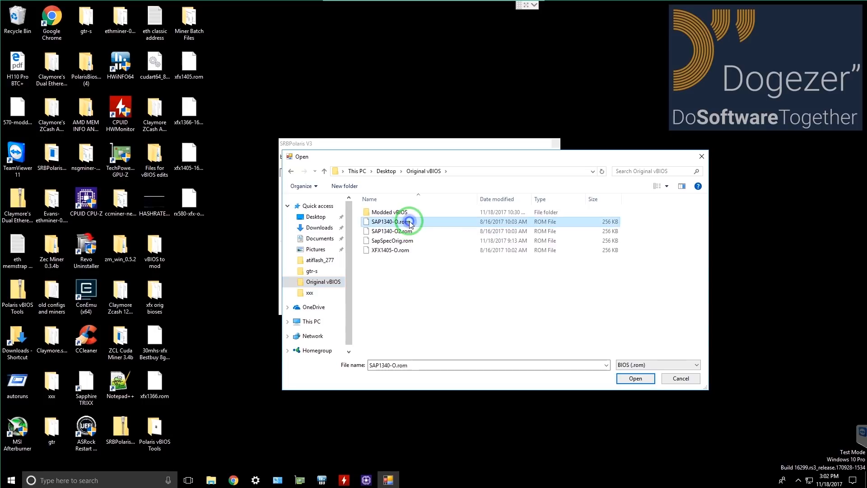
pyautogui.doubleClick(409, 223)
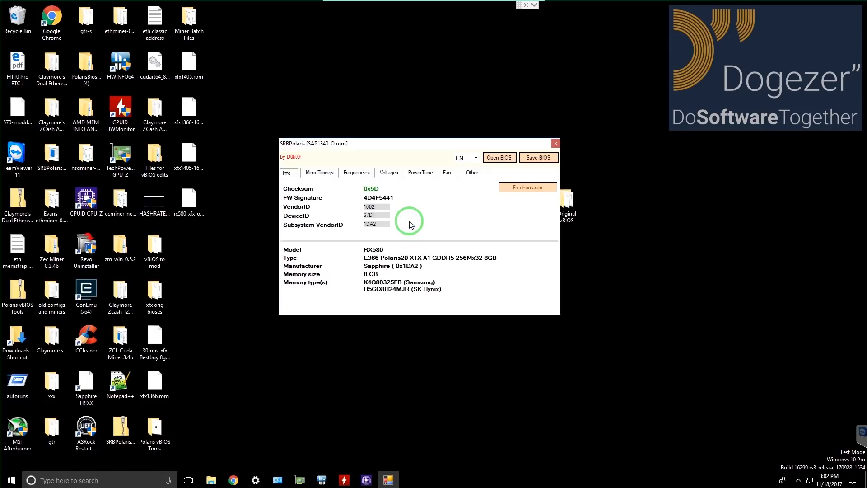
# - Examine the memory timing straps of the Samsung and SK Hynix memory, focusing on the Samsung values from 250 to 2000
pyautogui.click(322, 176)
pyautogui.moveTo(492, 195)
pyautogui.mouseDown()
pyautogui.moveTo(493, 206)
pyautogui.moveTo(494, 189)
pyautogui.mouseUp()
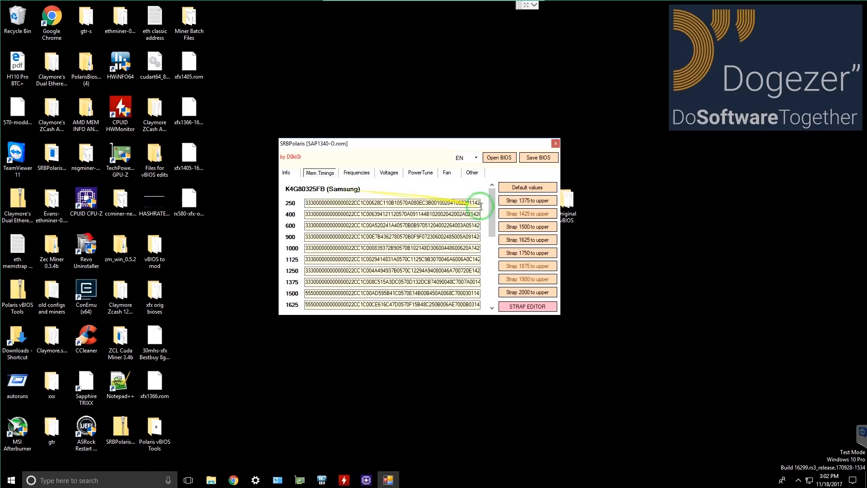
pyautogui.moveTo(491, 213); pyautogui.dragTo(491, 257)
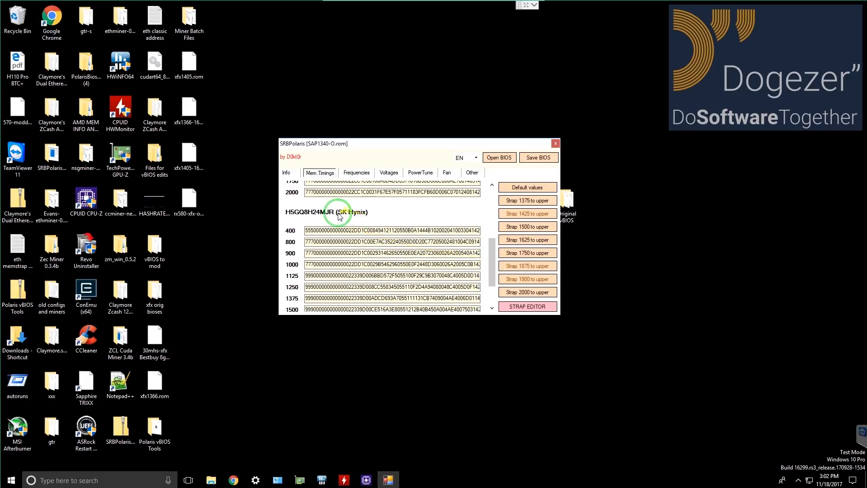
pyautogui.moveTo(493, 248); pyautogui.dragTo(492, 187)
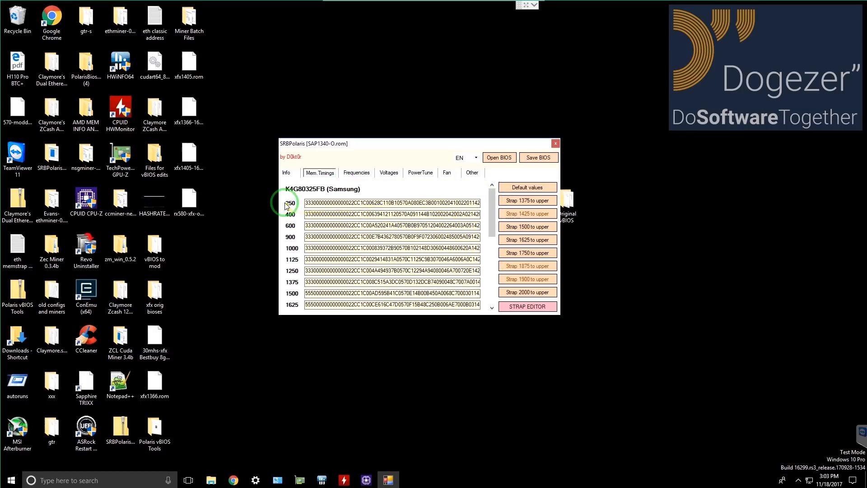
pyautogui.scroll(-2, 290, 201)
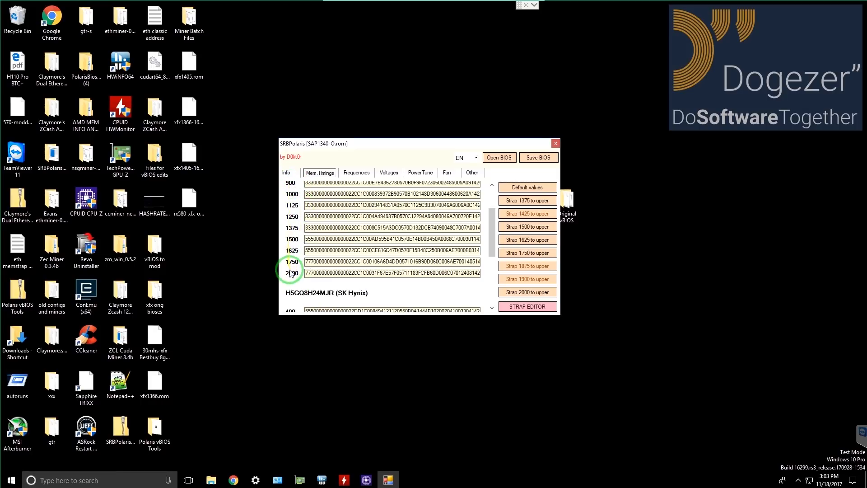
pyautogui.scroll(2, 294, 217)
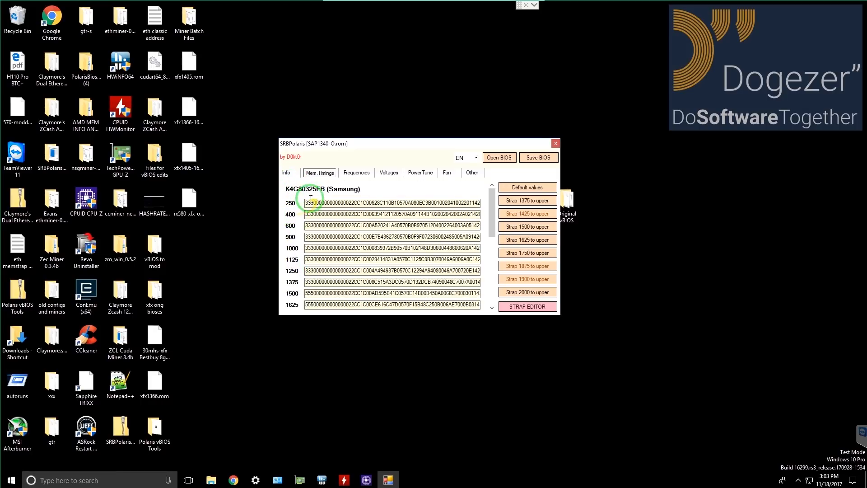
pyautogui.moveTo(307, 204); pyautogui.dragTo(513, 211)
pyautogui.click(399, 202)
pyautogui.scroll(-1, 392, 213)
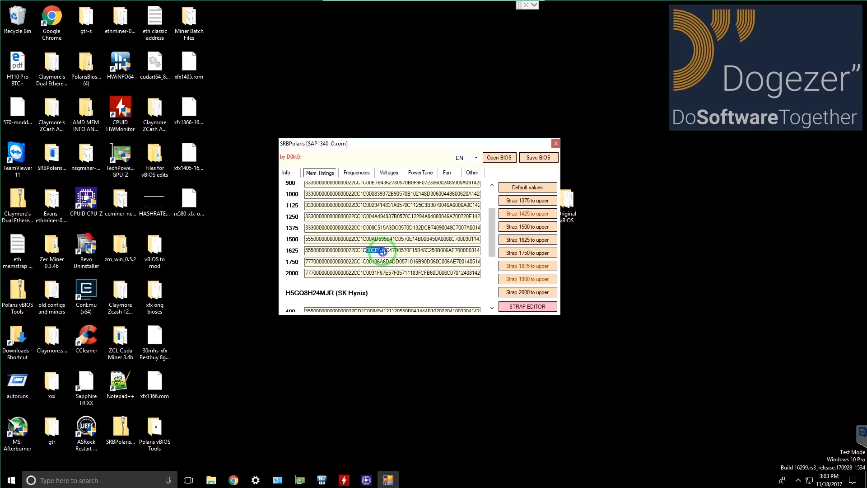
pyautogui.click(407, 272)
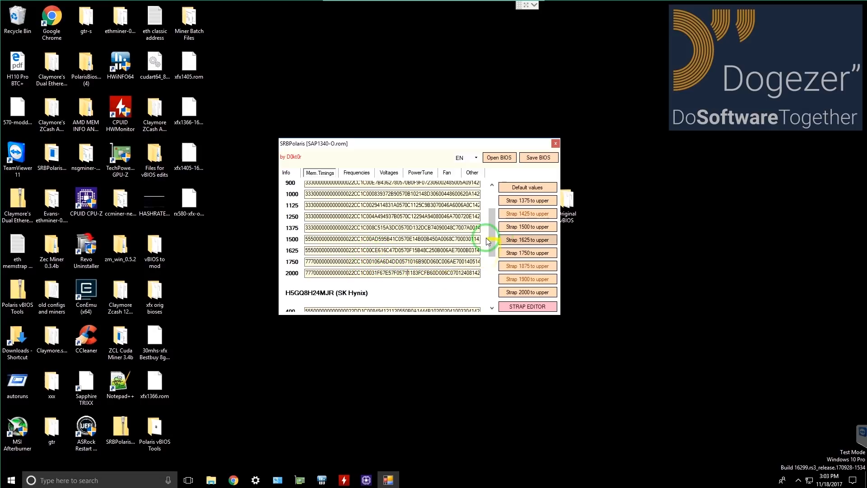
pyautogui.click(451, 273)
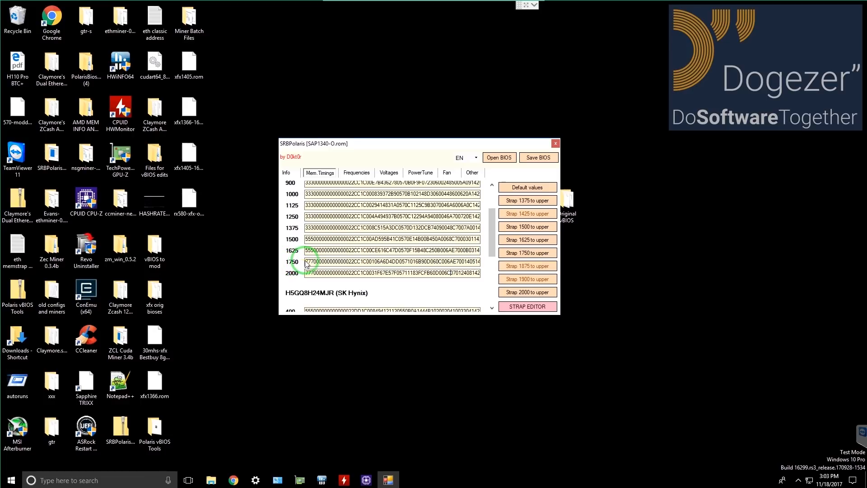
# - Copy the 1750 memory strap to the higher-frequency straps
pyautogui.scroll(-4, 305, 261)
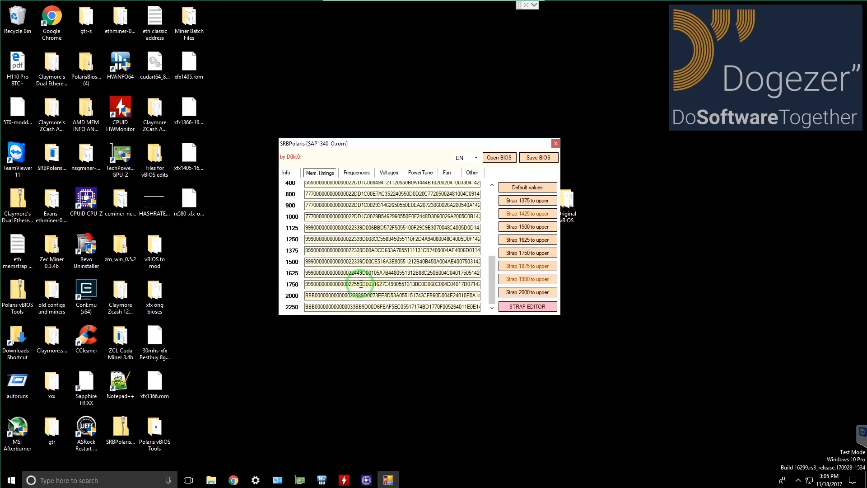
pyautogui.click(522, 254)
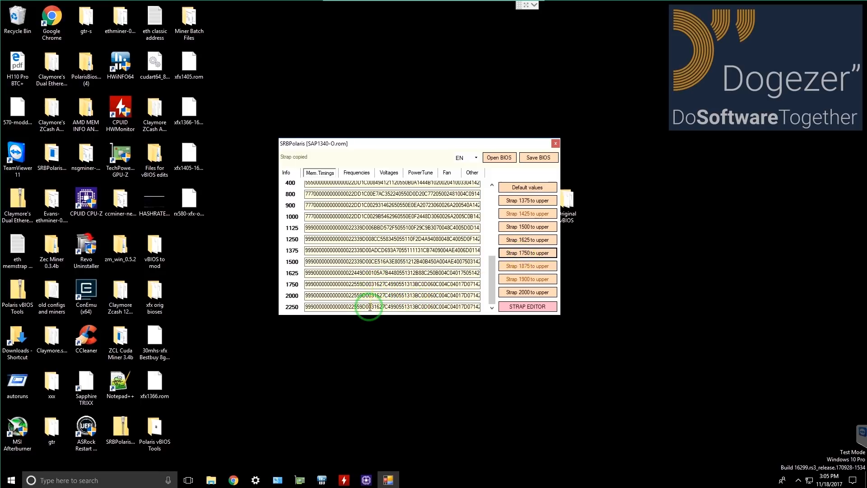
# - Review the frequency, voltage, PowerTune, fan and other settings, and recheck the memory timings for both memory types
pyautogui.click(361, 174)
pyautogui.click(387, 173)
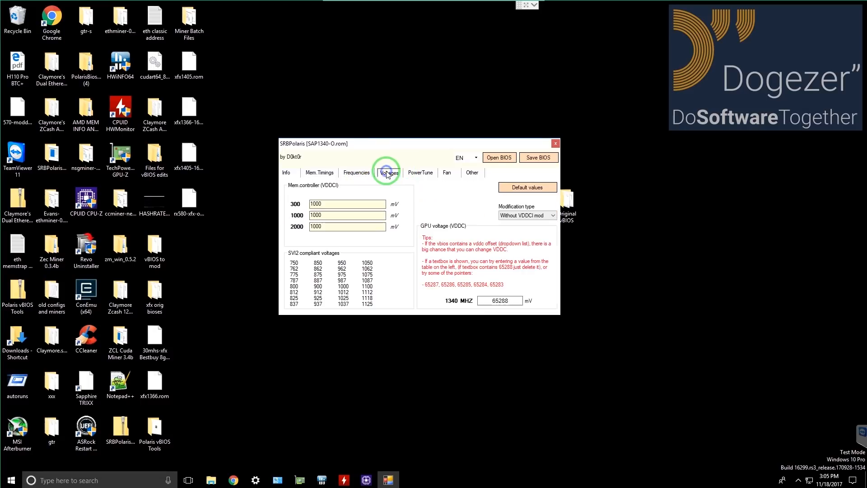
pyautogui.click(415, 174)
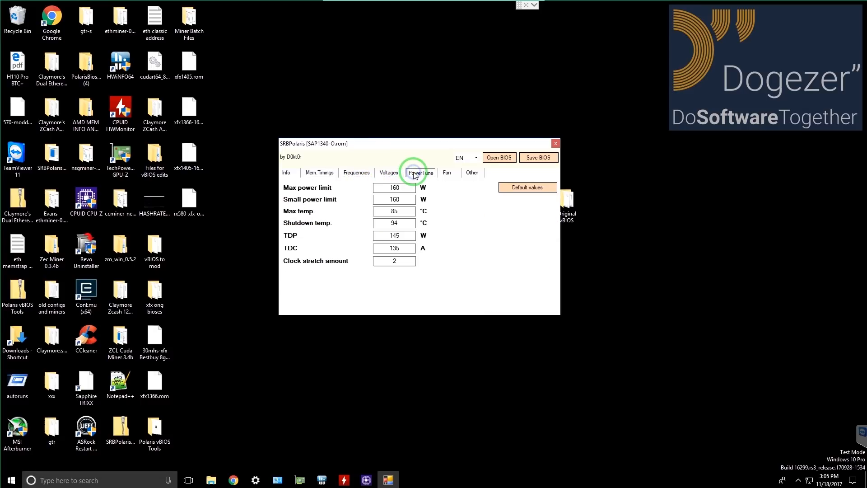
pyautogui.click(447, 173)
pyautogui.click(472, 173)
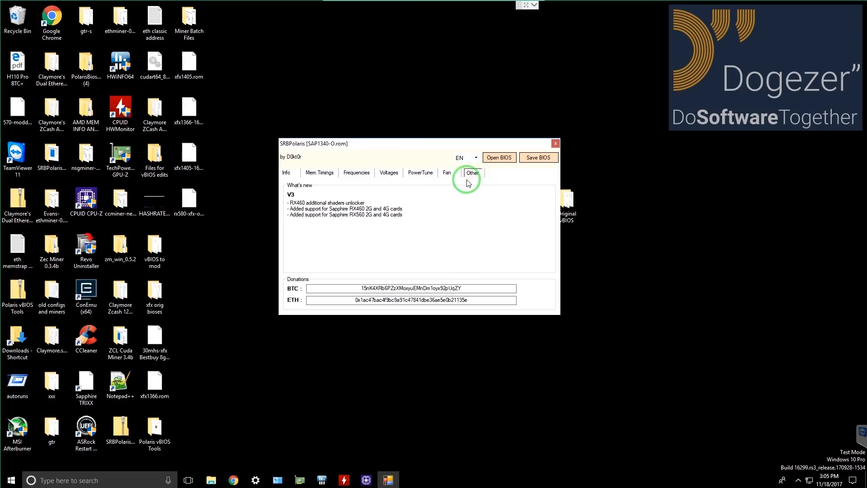
pyautogui.click(319, 172)
pyautogui.moveTo(488, 204); pyautogui.dragTo(484, 225)
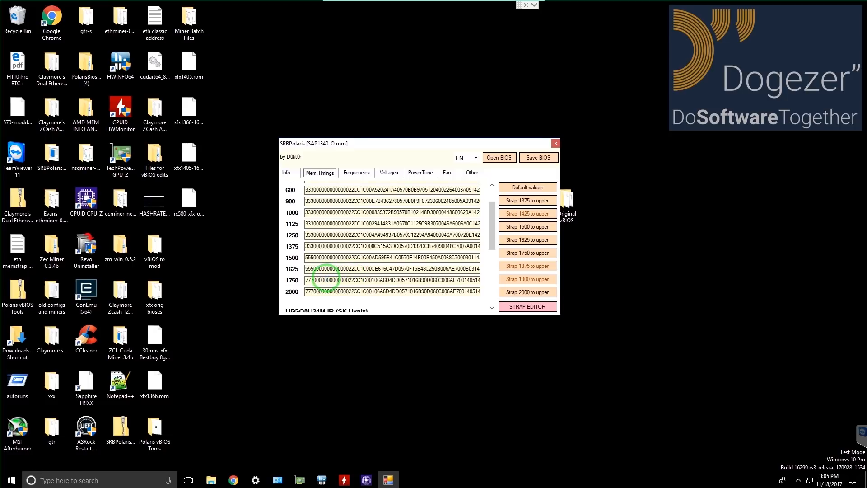
pyautogui.scroll(-3, 327, 278)
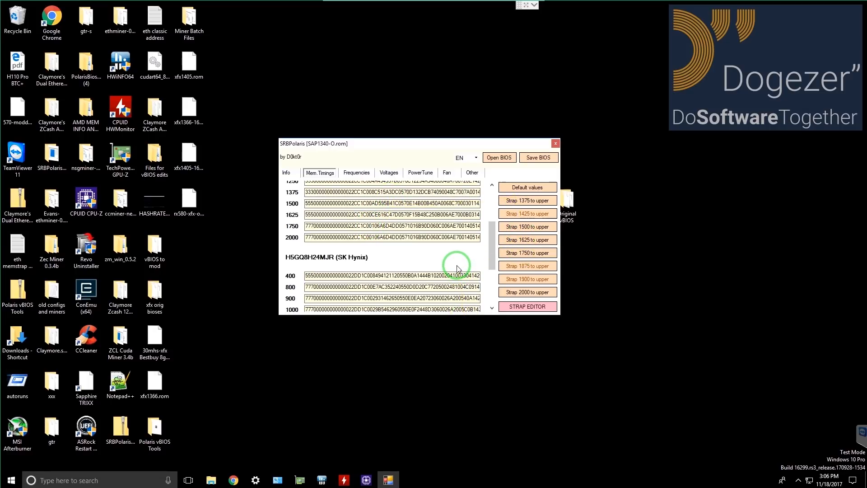
# - Save the edited BIOS as whatevernamemod.rom in the Modded vBIOS folder, dismissing the donation prompt
pyautogui.click(546, 159)
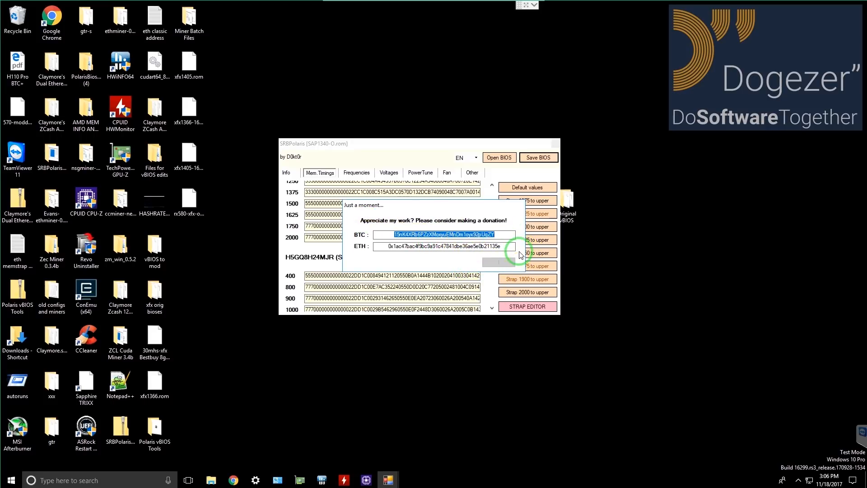
pyautogui.click(497, 263)
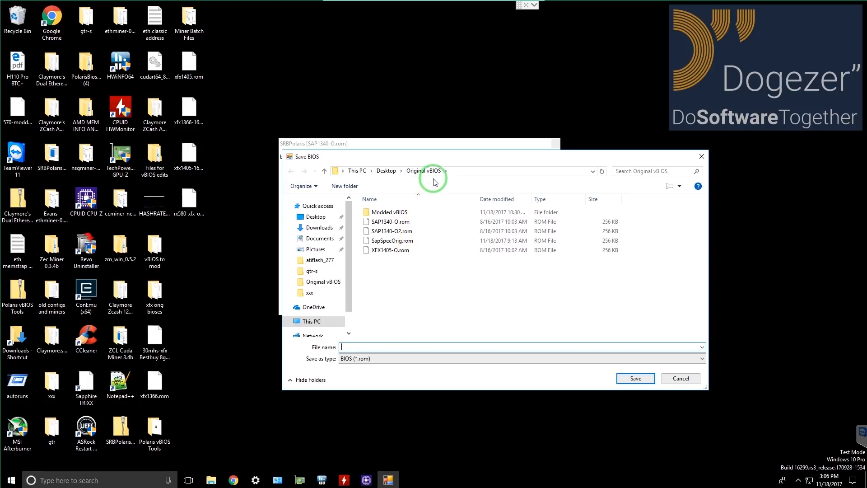
pyautogui.doubleClick(382, 213)
pyautogui.click(386, 212)
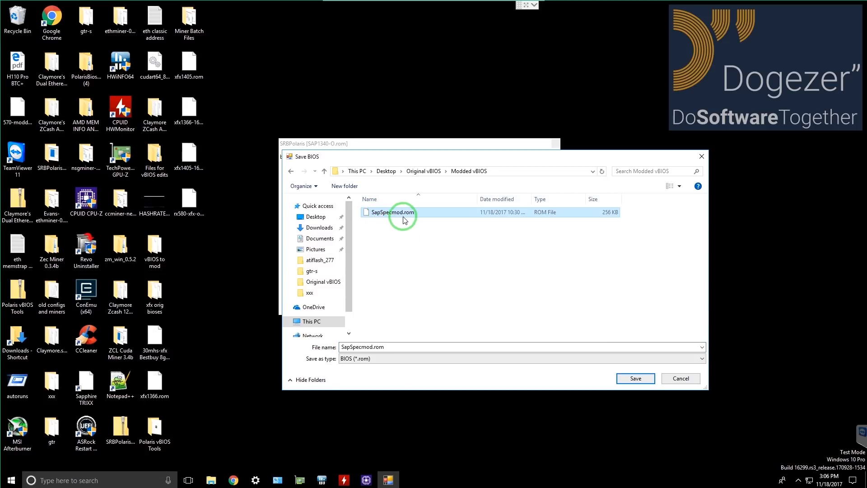
pyautogui.click(384, 346)
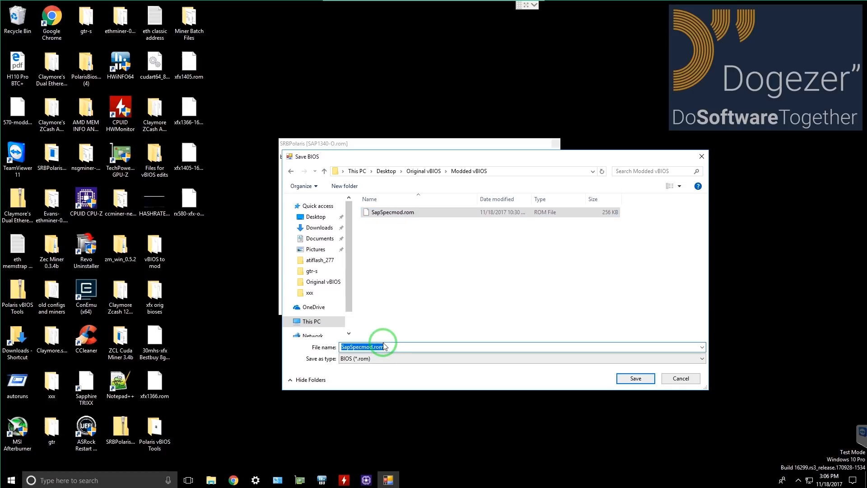
pyautogui.press('BackSpace')
pyautogui.write('whatevernamew')
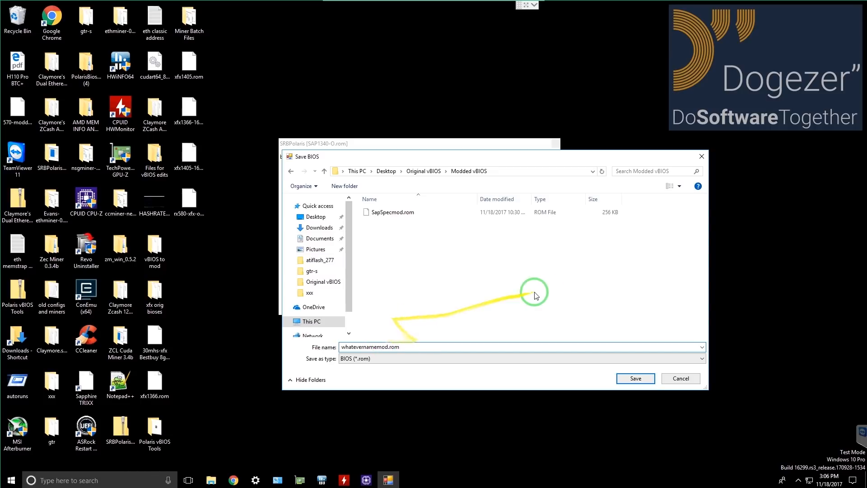
pyautogui.press('Return')
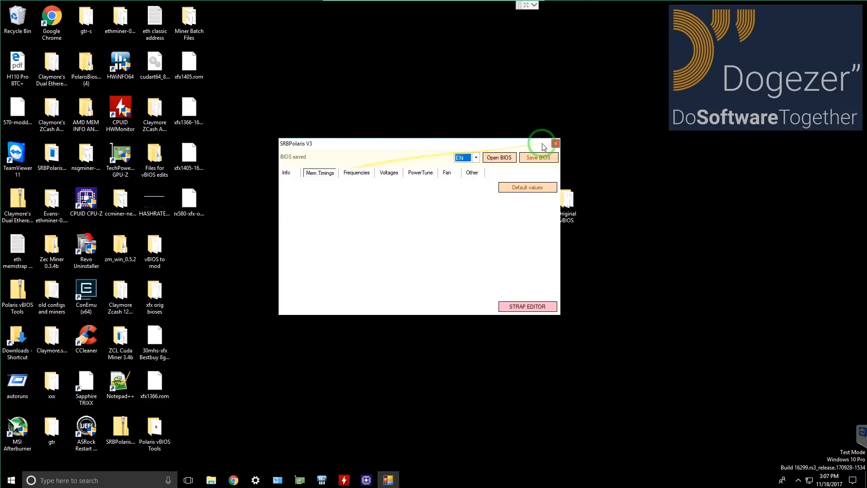
# - Load XFX1405-O.rom from the Original vBIOS folder, view its memory timings, and close the BIOS editor
pyautogui.click(500, 158)
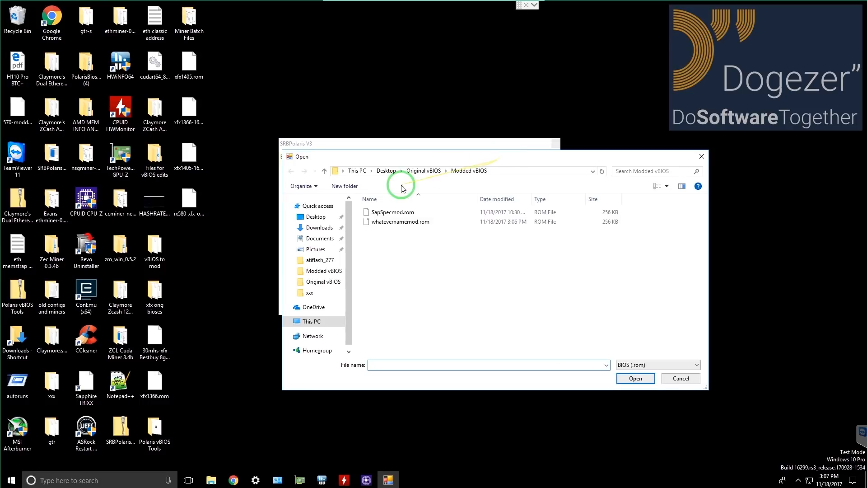
pyautogui.click(412, 169)
pyautogui.click(399, 243)
pyautogui.doubleClick(381, 253)
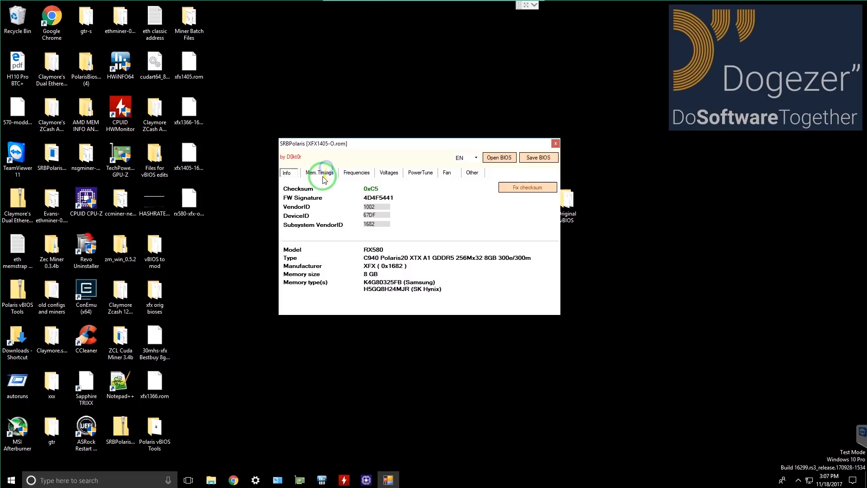
pyautogui.click(319, 173)
pyautogui.click(556, 145)
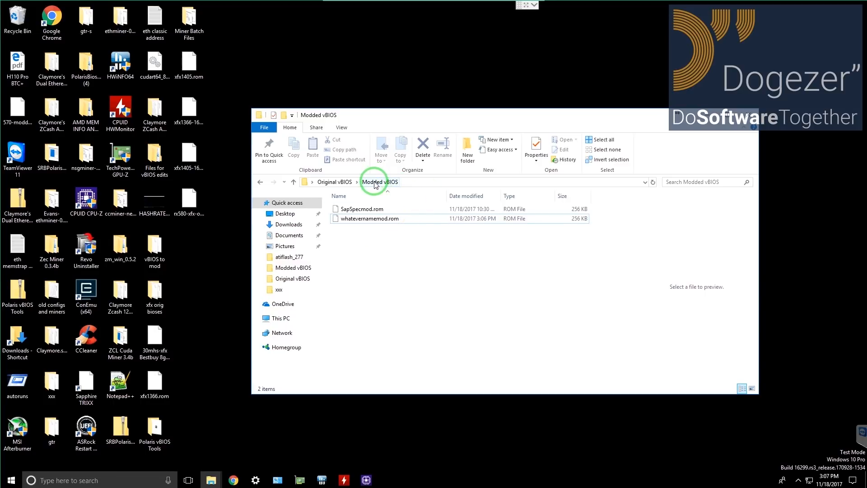
# - Copy SapSpecmod.rom and whatevernamemod.rom from the Modded vBIOS folder and close the folder window
pyautogui.click(369, 218)
pyautogui.click(359, 246)
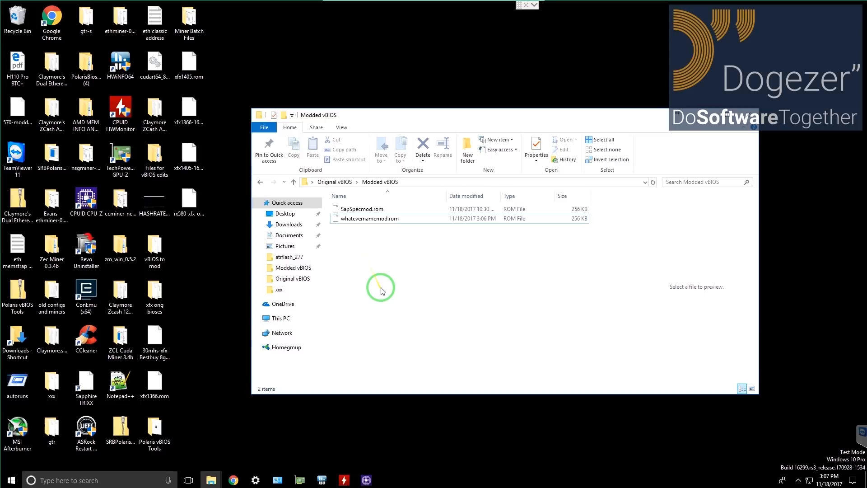
pyautogui.moveTo(428, 312); pyautogui.dragTo(407, 144)
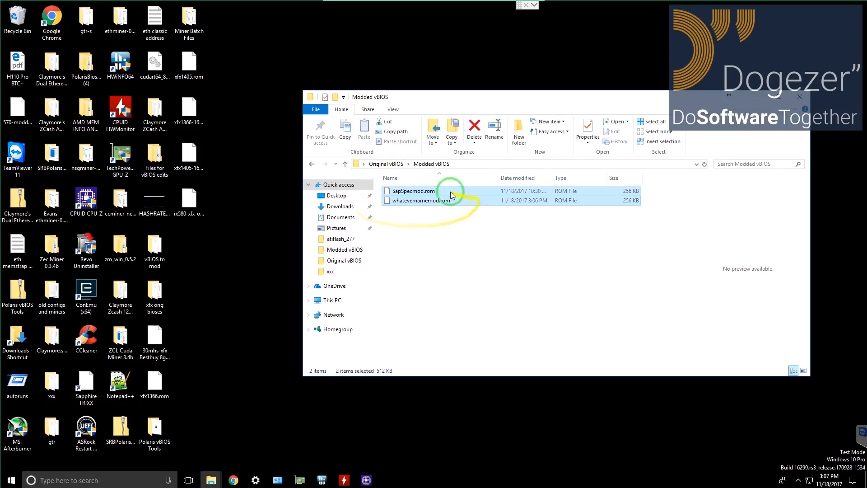
pyautogui.rightClick(416, 201)
pyautogui.click(461, 276)
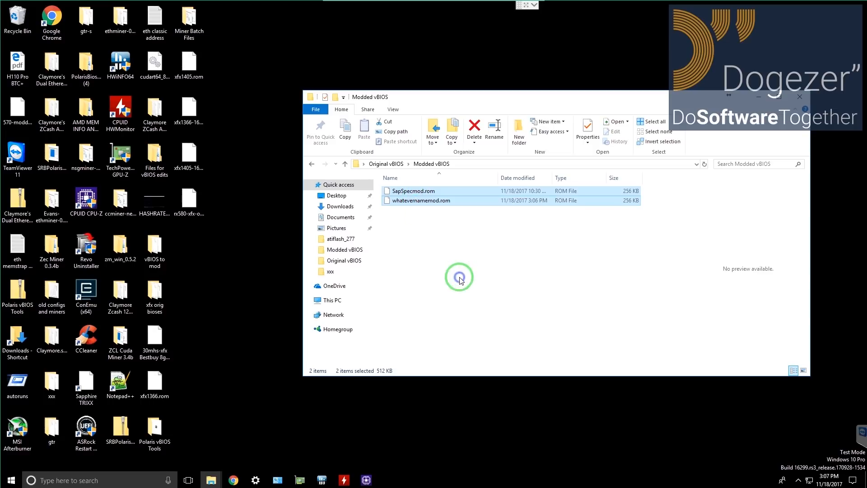
pyautogui.click(458, 242)
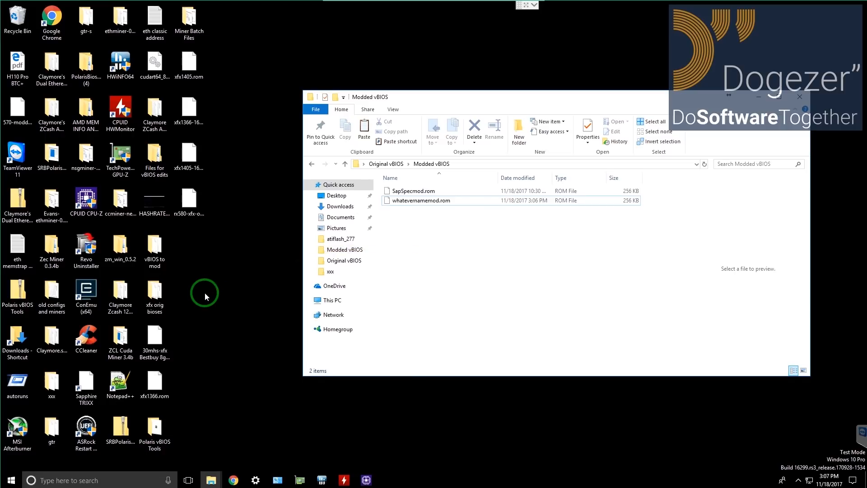
pyautogui.click(799, 97)
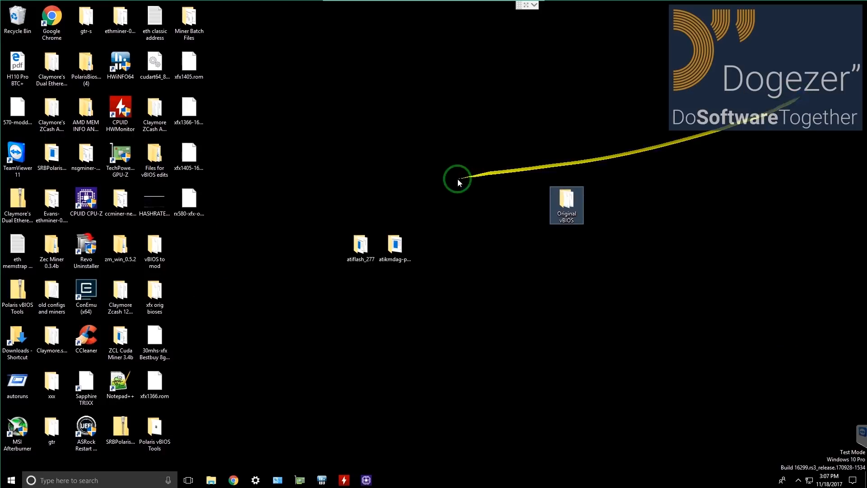
# - Paste the copied ROM files SapSpecmod.rom and whatevernamemod.rom into the atiflash_277 folder
pyautogui.doubleClick(358, 244)
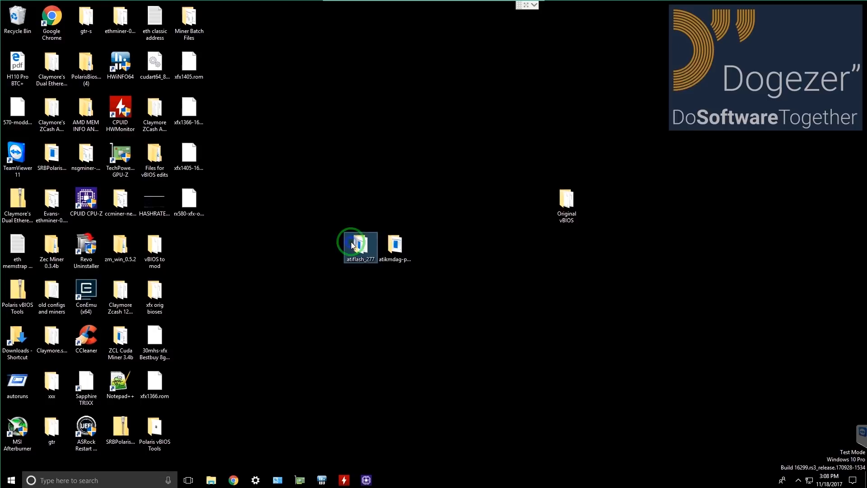
pyautogui.rightClick(563, 281)
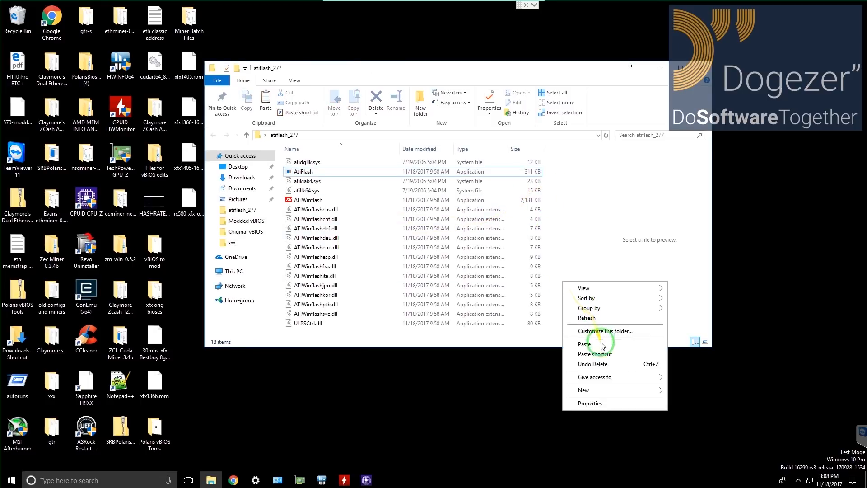
pyautogui.click(598, 346)
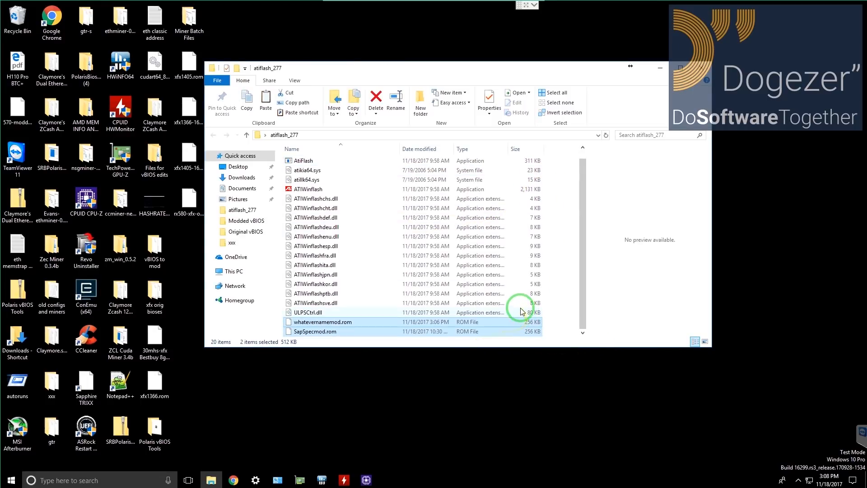
pyautogui.click(555, 319)
# - Search Windows for cmd and open Command Prompt as administrator
pyautogui.click(100, 481)
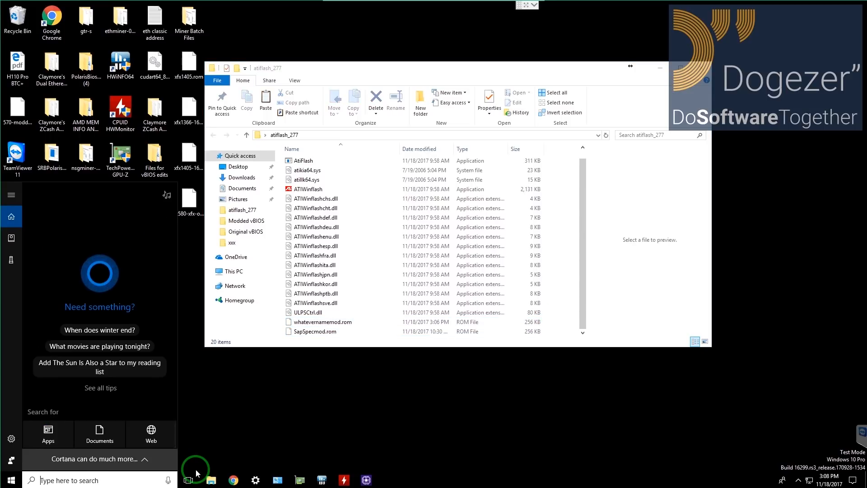
pyautogui.write('cmd')
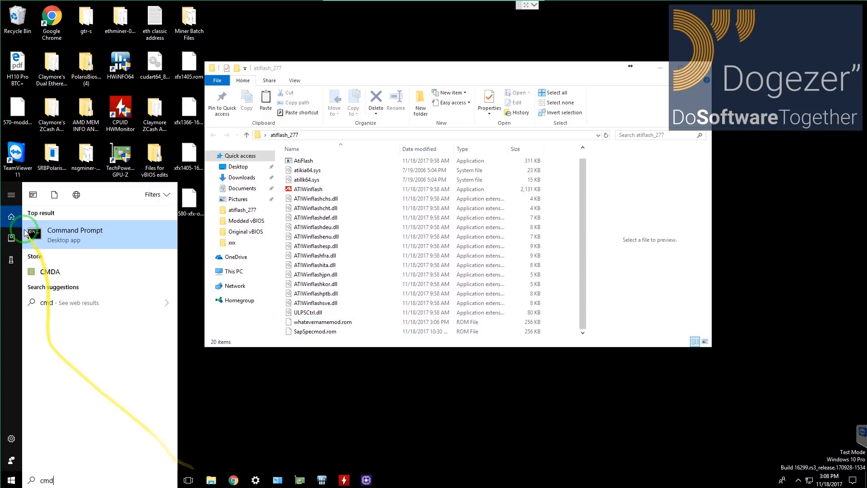
pyautogui.rightClick(40, 228)
pyautogui.click(95, 237)
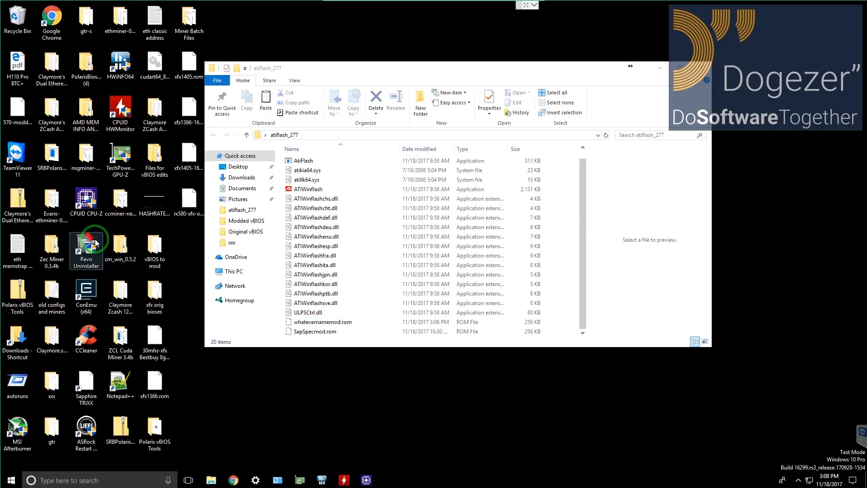
# - Copy the atiflash_277 folder path and change the Command Prompt's working directory to it with cd
pyautogui.click(485, 154)
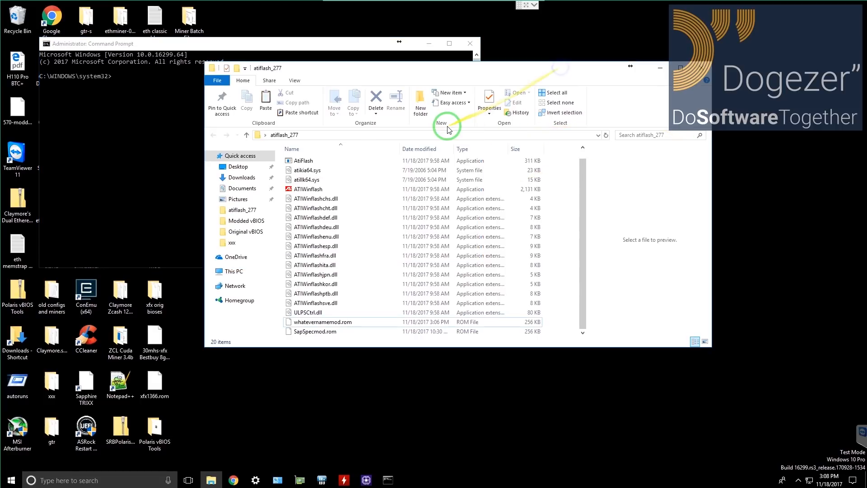
pyautogui.click(464, 134)
pyautogui.rightClick(463, 134)
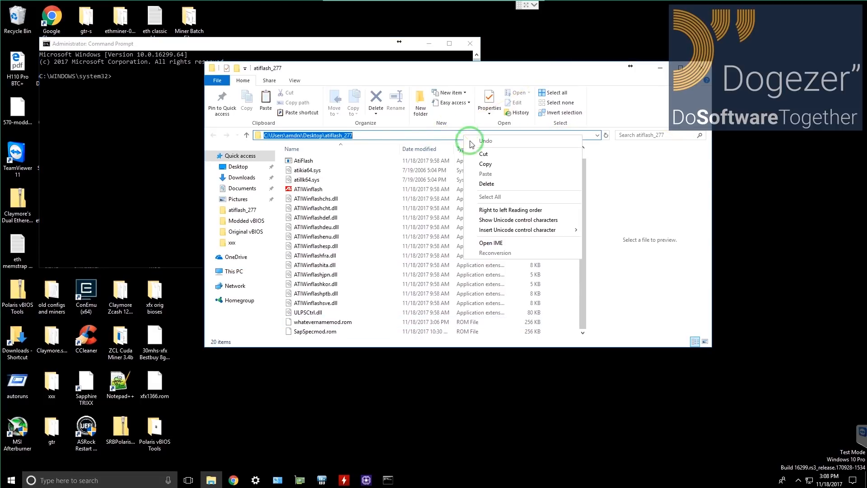
pyautogui.click(486, 165)
pyautogui.click(164, 80)
pyautogui.write('cdf')
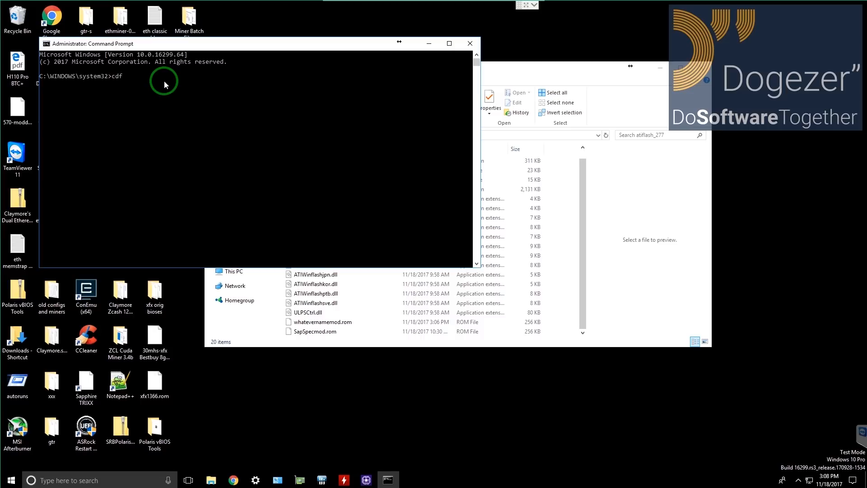
pyautogui.hotkey('ctrl', 'v')
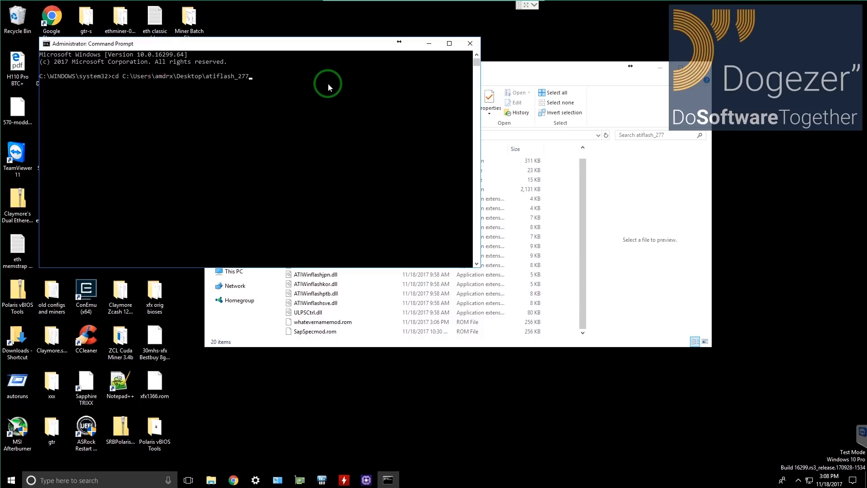
pyautogui.press('Return')
# - List the installed graphics adapters and their BIOS part numbers with AtiFlash.exe -i
pyautogui.write('Ati')
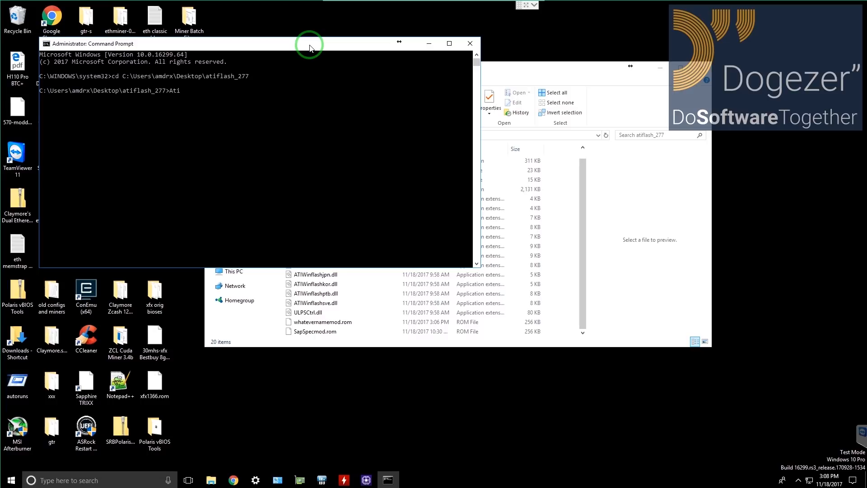
pyautogui.write('Flash.exe -i')
pyautogui.press('Return')
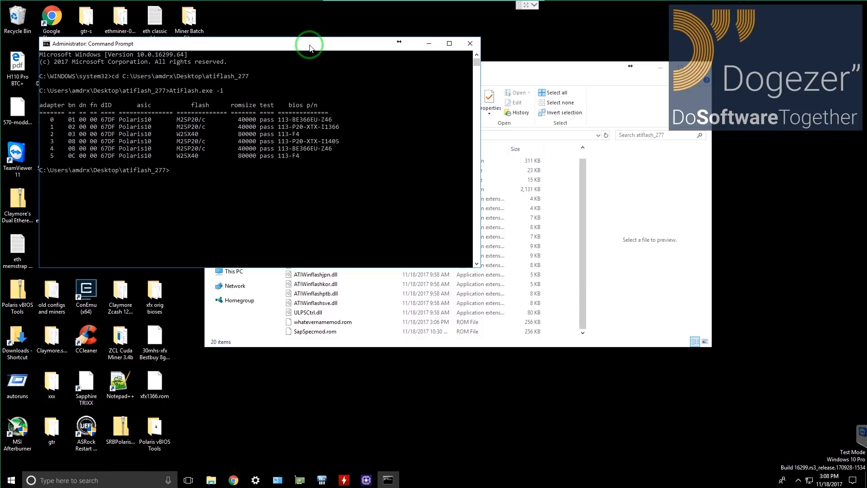
# - Enter the flash command AtiFlash.exe -f -p 4 SapSpecmod.rom without running it, and close the Command Prompt and folder windows
pyautogui.press('Up')
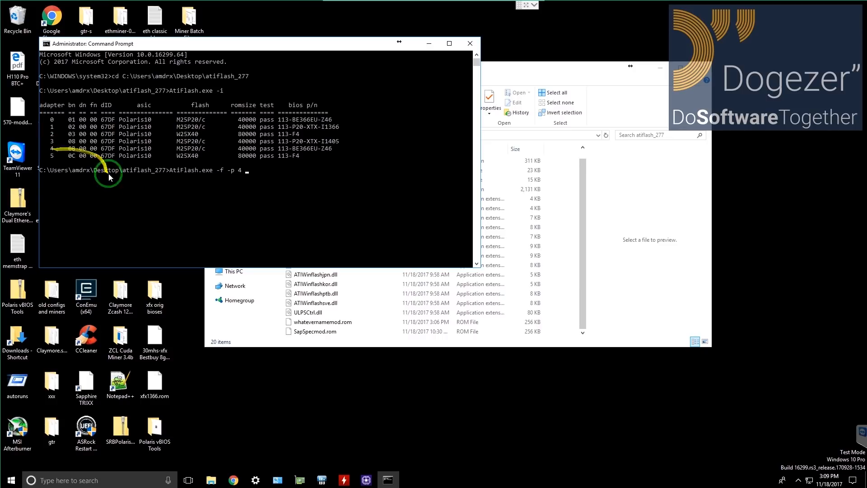
pyautogui.click(349, 328)
pyautogui.click(339, 331)
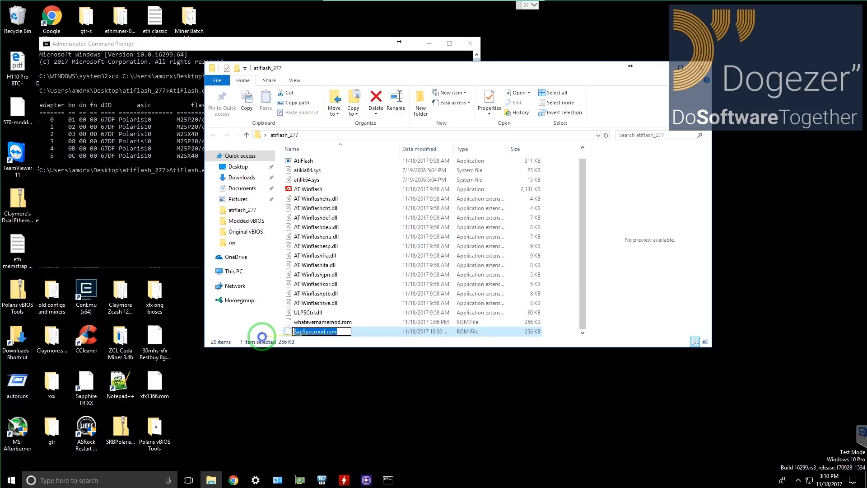
pyautogui.rightClick(325, 333)
pyautogui.click(366, 363)
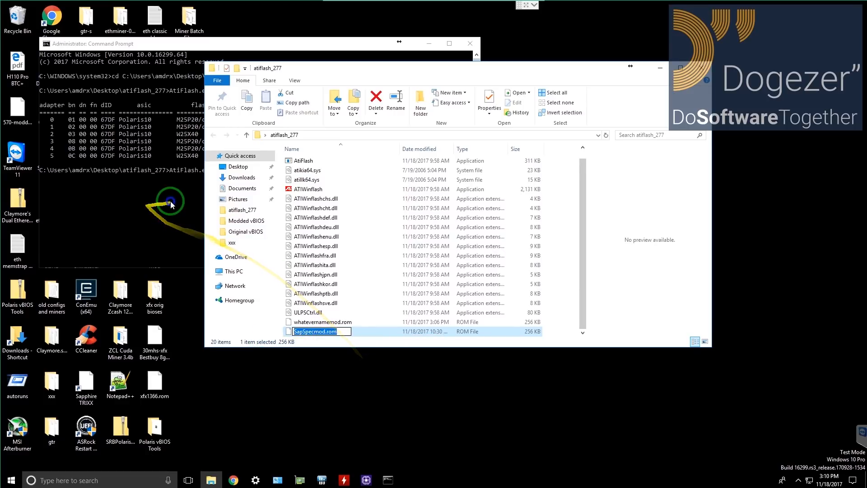
pyautogui.click(323, 176)
pyautogui.rightClick(313, 181)
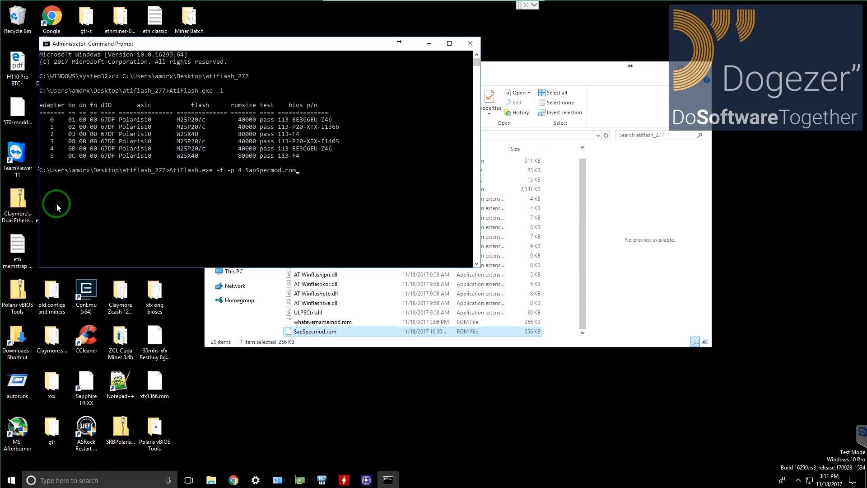
pyautogui.click(470, 43)
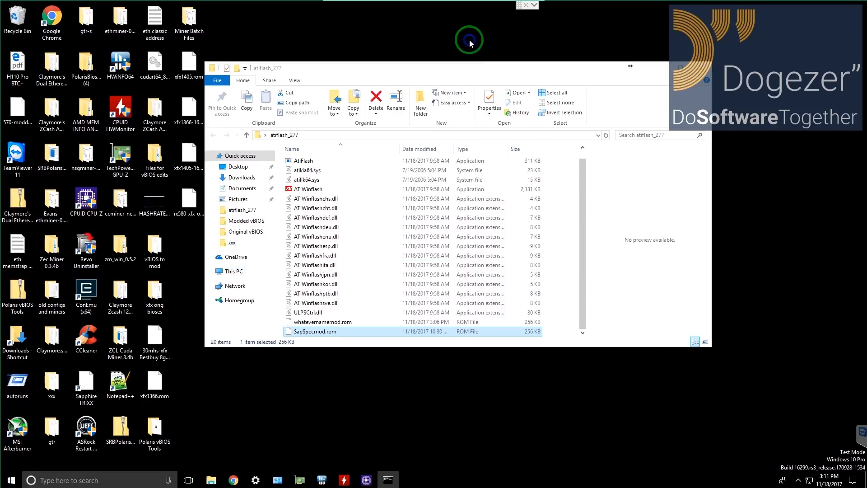
pyautogui.click(703, 68)
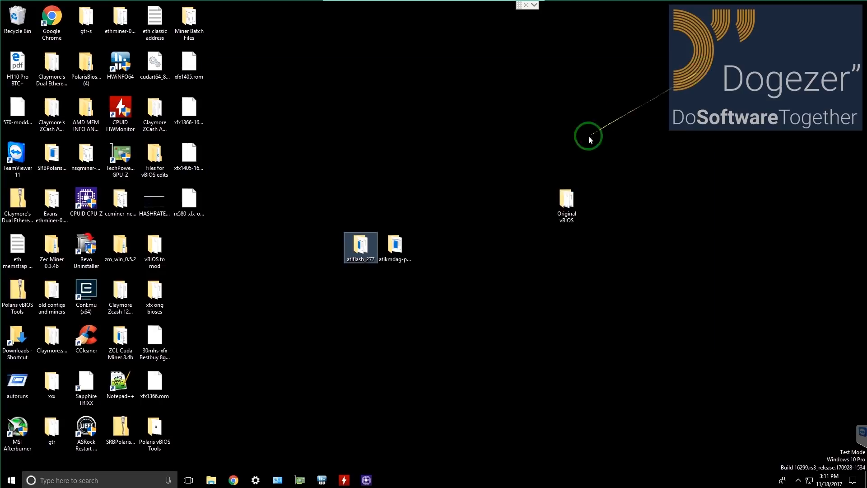
# - Run atikmdag-patcher as administrator from its folder to check the driver's patch status, declining the restore from backup
pyautogui.doubleClick(388, 244)
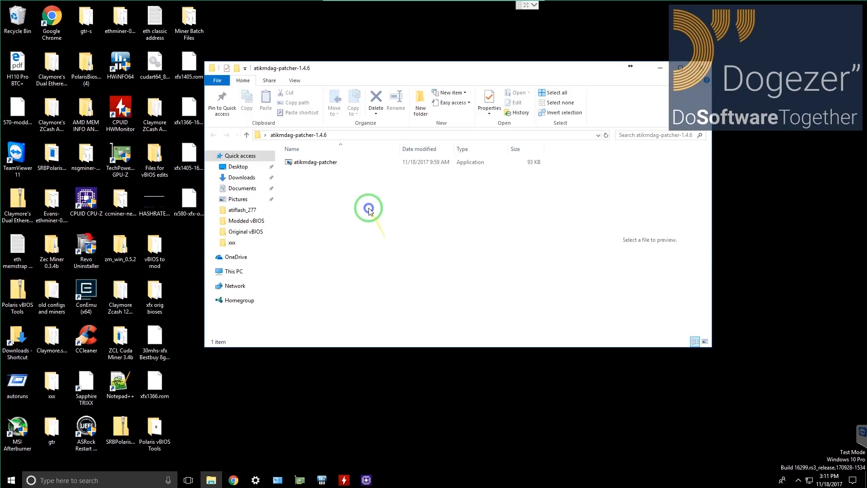
pyautogui.rightClick(320, 164)
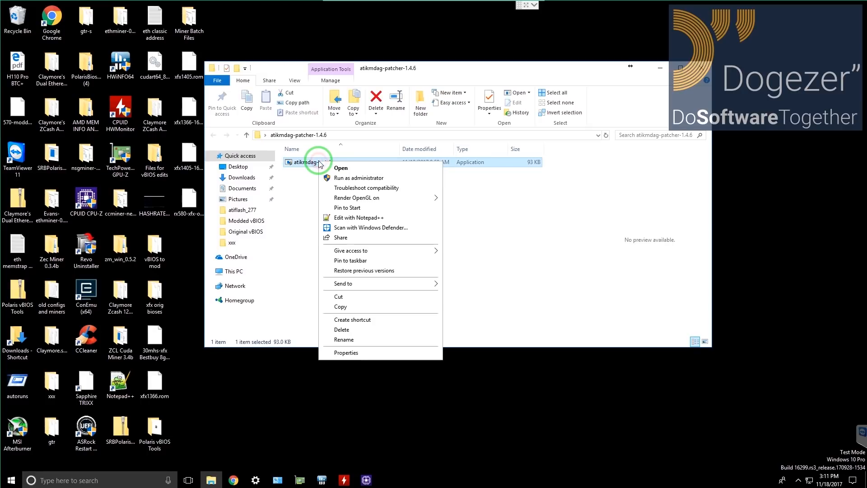
pyautogui.click(341, 179)
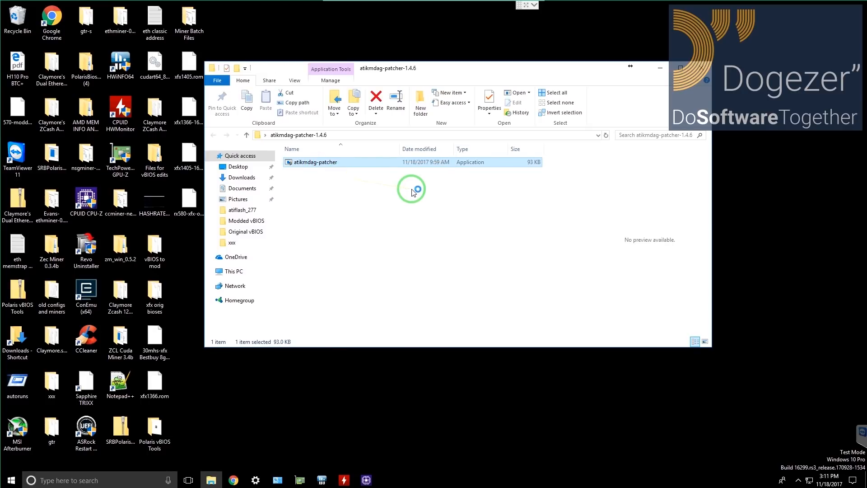
pyautogui.moveTo(431, 196); pyautogui.dragTo(343, 125)
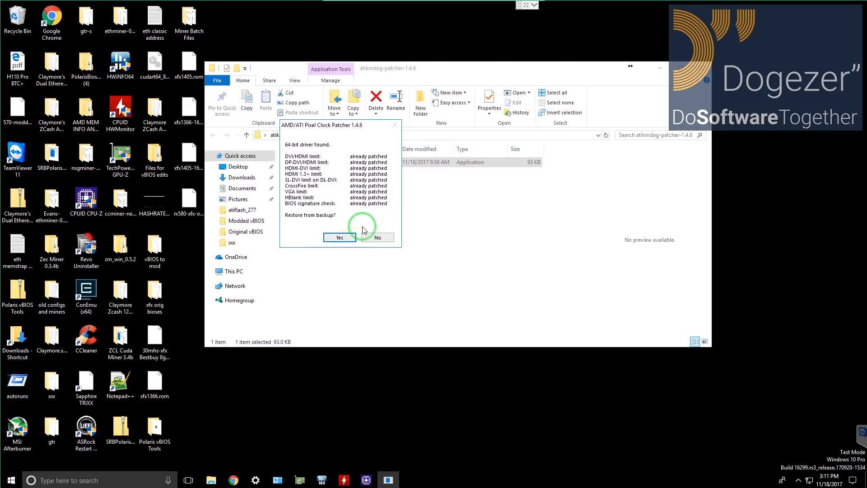
pyautogui.click(378, 236)
pyautogui.click(379, 237)
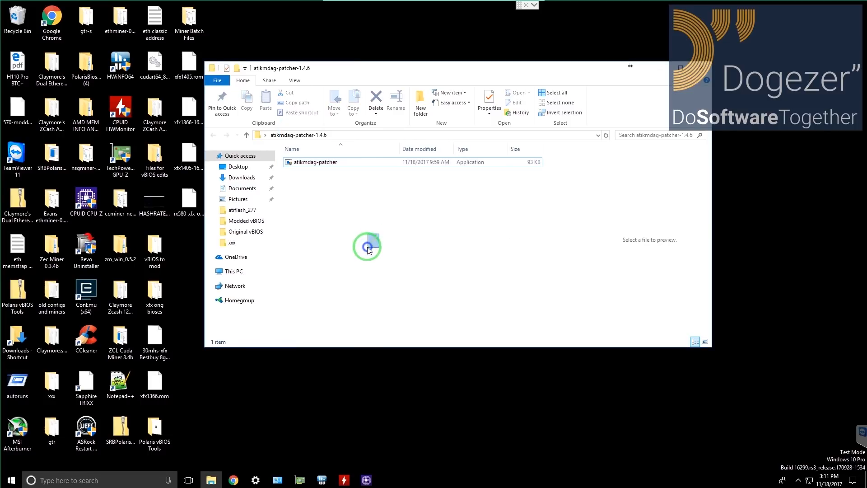
pyautogui.click(701, 68)
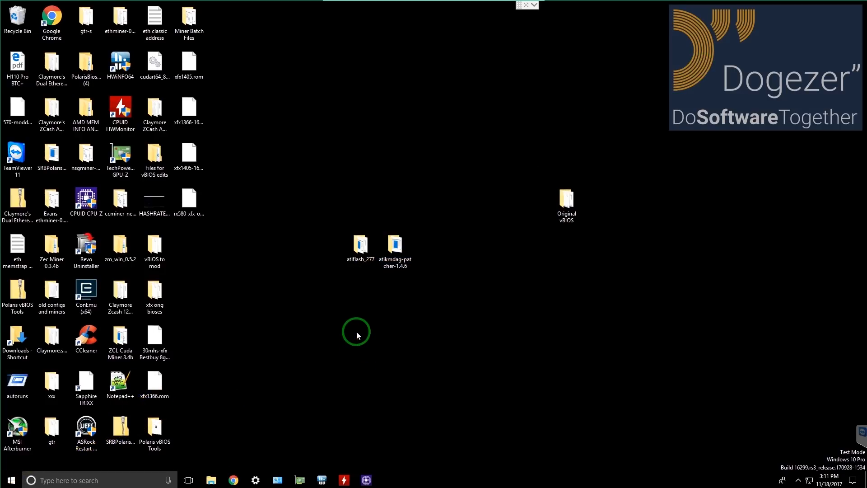
# - Open Device Manager and expand the Display adapters category
pyautogui.rightClick(11, 480)
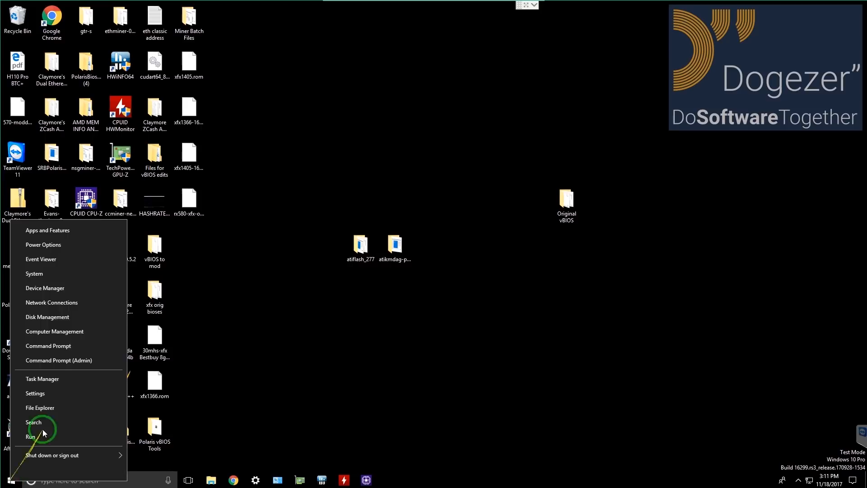
pyautogui.click(45, 288)
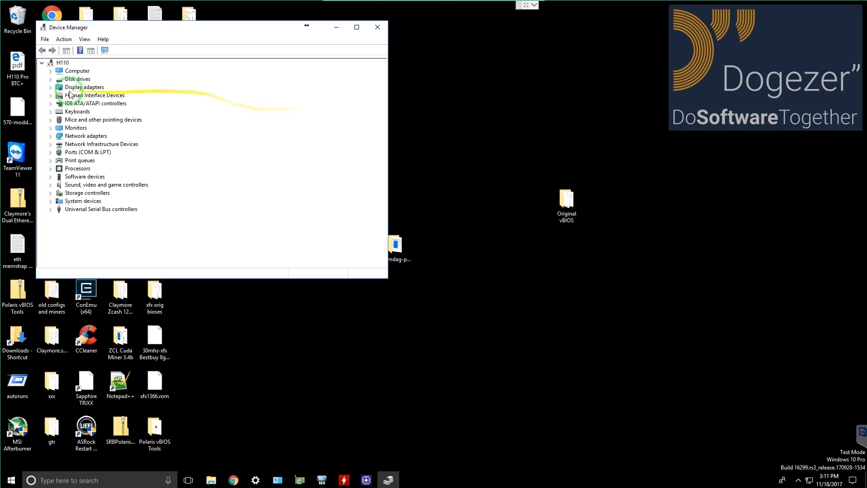
pyautogui.doubleClick(91, 87)
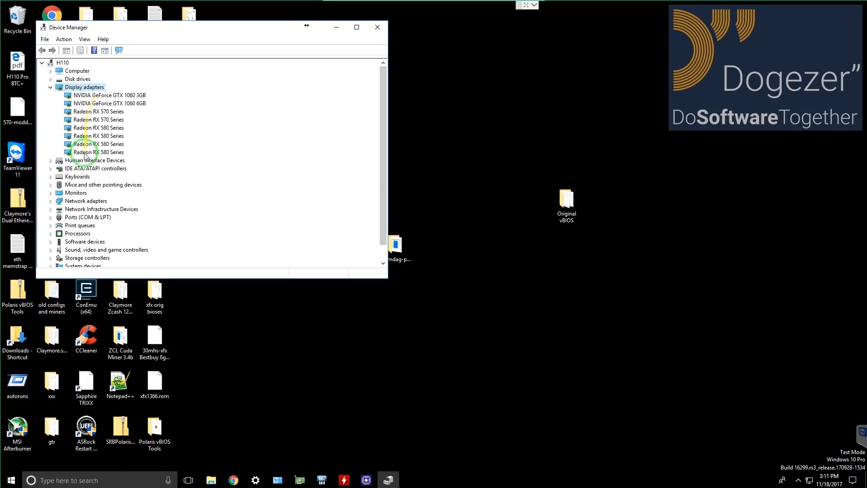
# - Examine each NVIDIA and Radeon card under Display adapters, and close Device Manager
pyautogui.click(93, 96)
pyautogui.click(94, 104)
pyautogui.click(92, 112)
pyautogui.click(88, 120)
pyautogui.click(88, 135)
pyautogui.click(93, 127)
pyautogui.click(93, 144)
pyautogui.click(86, 151)
pyautogui.click(92, 137)
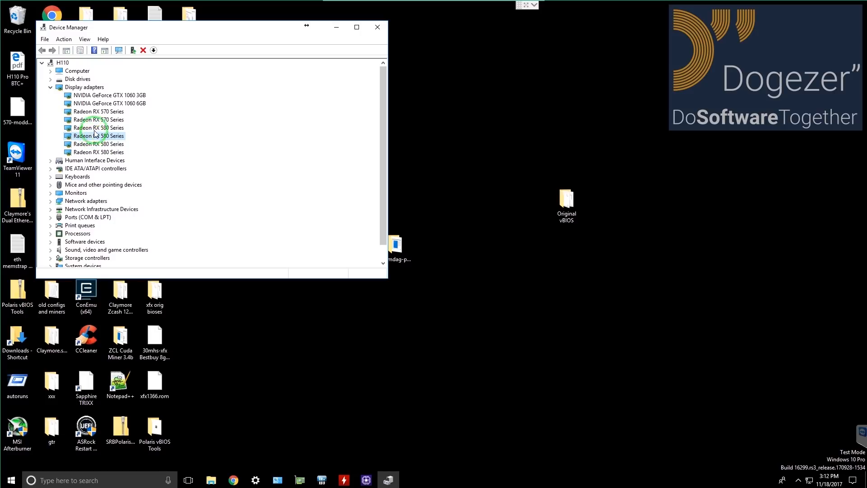
pyautogui.click(118, 112)
pyautogui.click(115, 118)
pyautogui.click(132, 113)
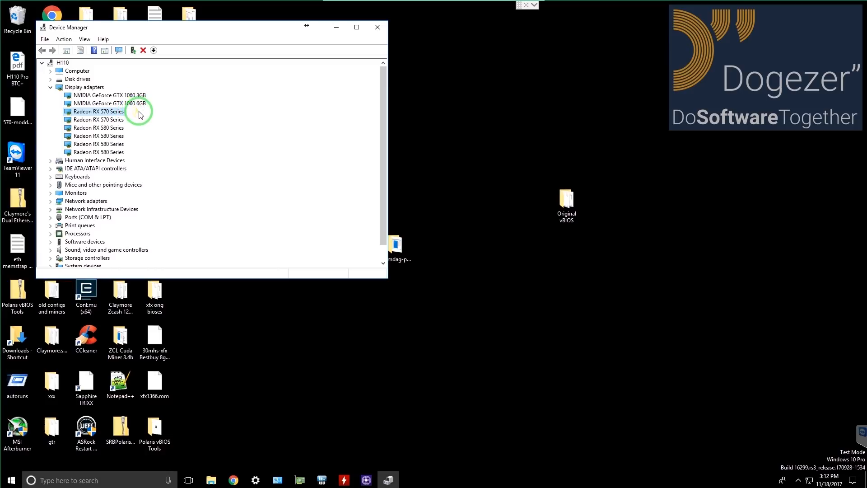
pyautogui.click(121, 119)
pyautogui.click(373, 31)
# - Reopen the atikmdag-patcher from its desktop folder, recheck the patched driver limits, and answer No to restoring the backup
pyautogui.doubleClick(395, 244)
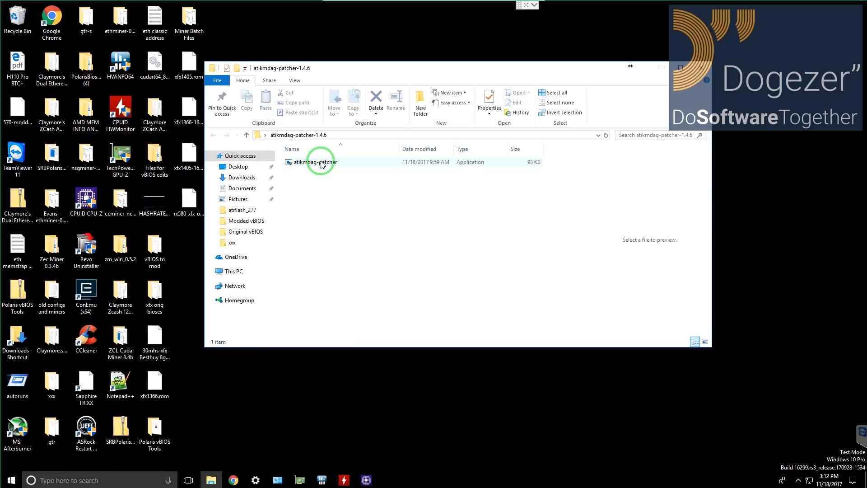
pyautogui.doubleClick(322, 163)
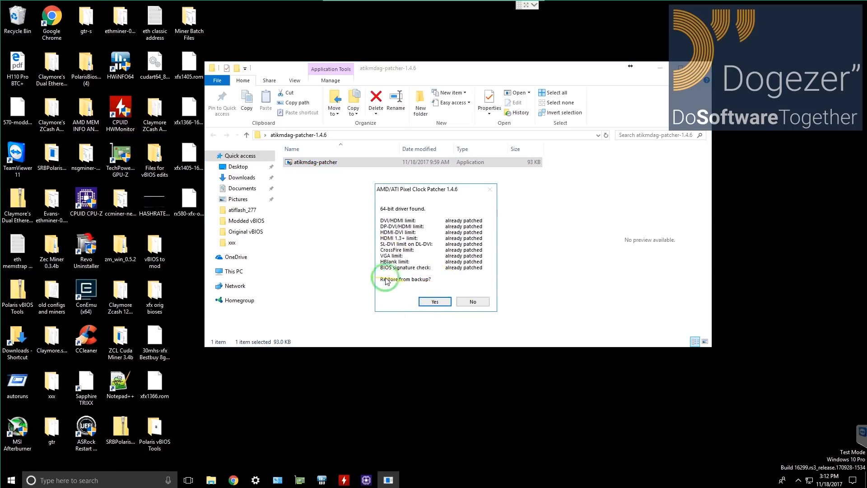
pyautogui.click(472, 301)
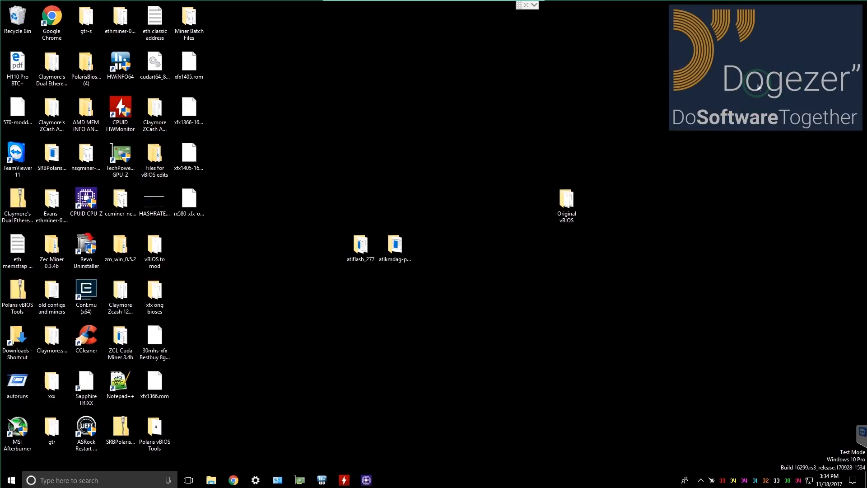
pyautogui.moveTo(702, 1); pyautogui.dragTo(678, 103)
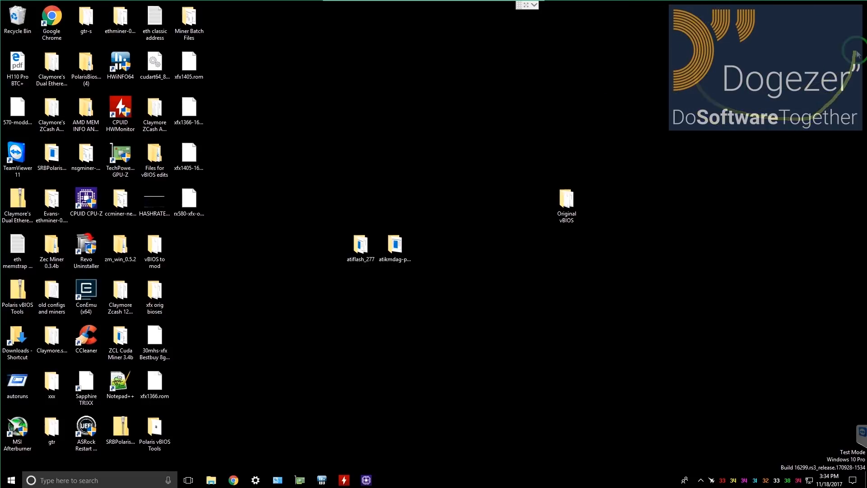
pyautogui.moveTo(746, 186); pyautogui.dragTo(312, 464)
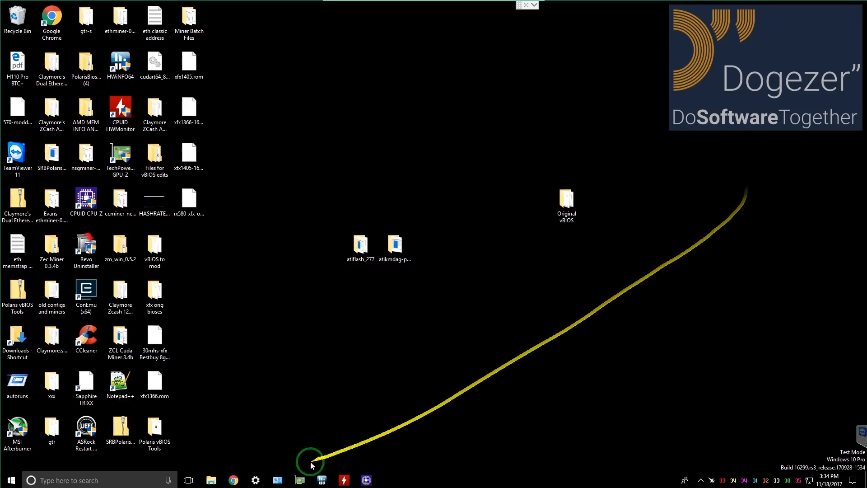
# - Switch to Google Chrome and view the MSI Afterburner 4.4.0 download page on guru3d.com
pyautogui.click(233, 480)
pyautogui.moveTo(285, 44); pyautogui.dragTo(482, 60)
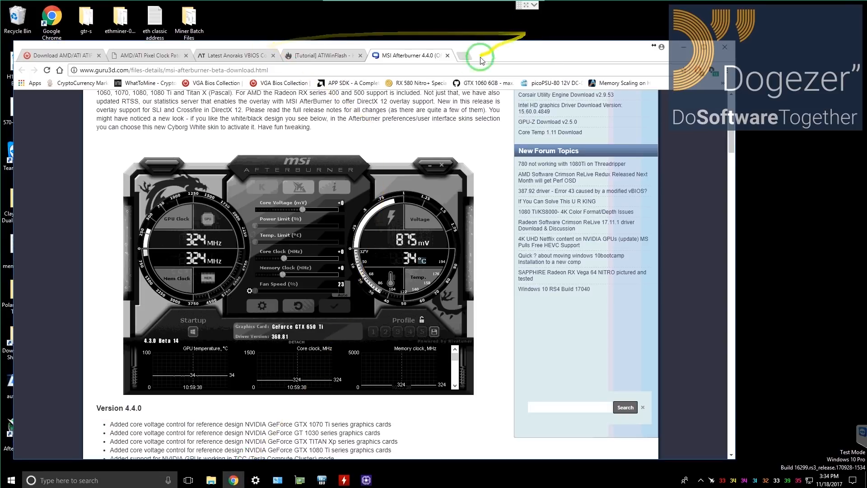
# - Open dogezer.com in a new browser tab
pyautogui.click(461, 56)
pyautogui.write('dogezer.com')
pyautogui.press('Return')
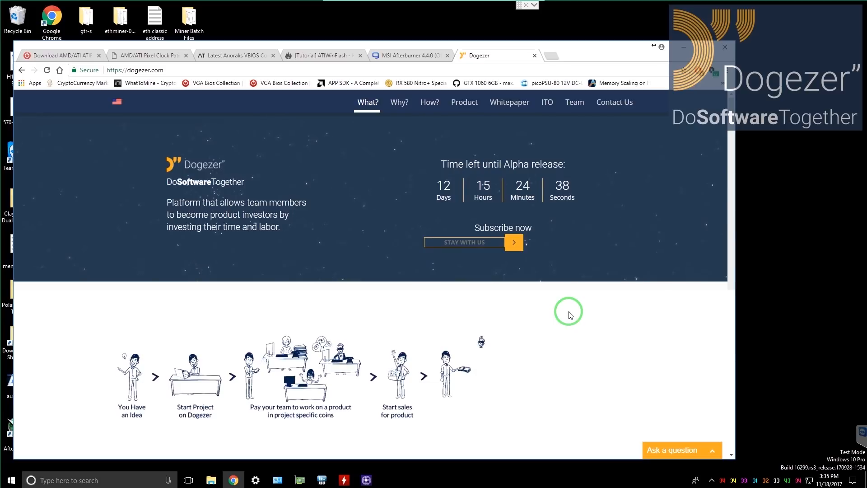
# - Examine the Dogezer project overview and its PreITO, ITO and Development fund distribution sections
pyautogui.scroll(-2, 570, 315)
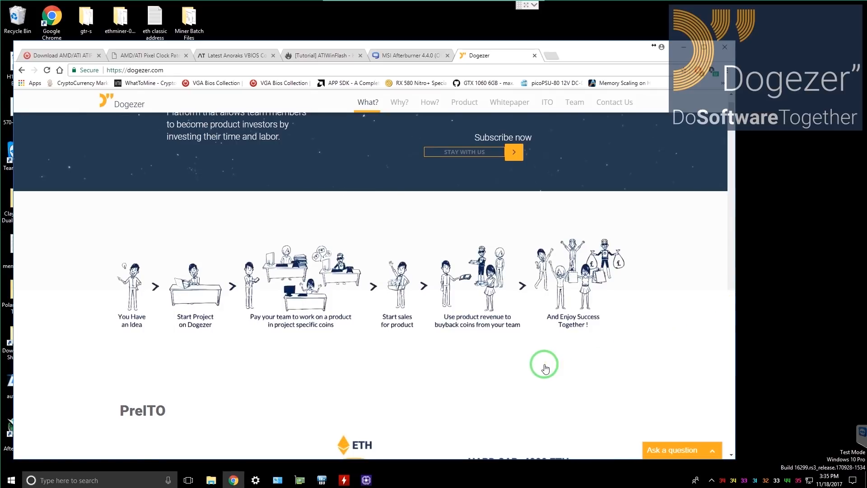
pyautogui.scroll(-2, 497, 344)
pyautogui.scroll(-3, 423, 280)
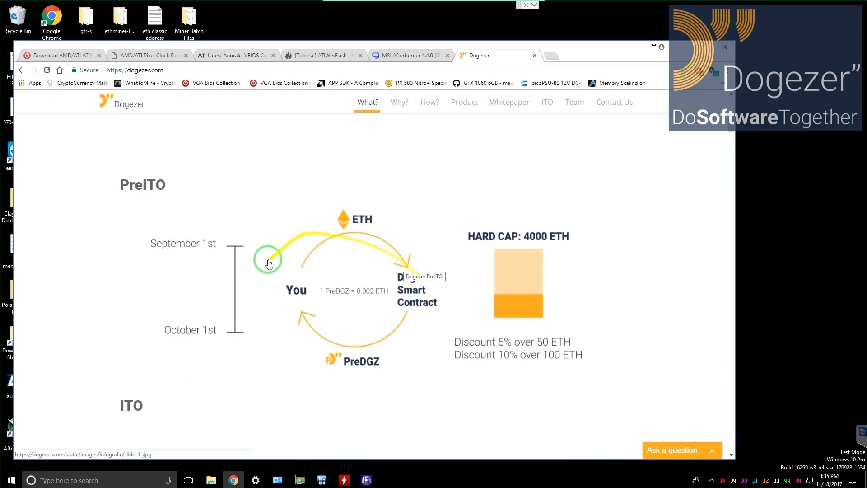
pyautogui.scroll(-2, 299, 318)
pyautogui.scroll(-3, 257, 335)
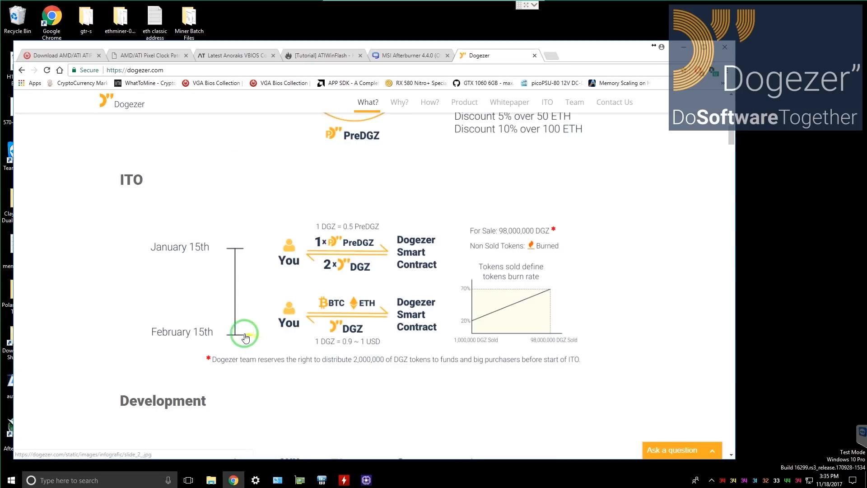
pyautogui.scroll(-4, 655, 350)
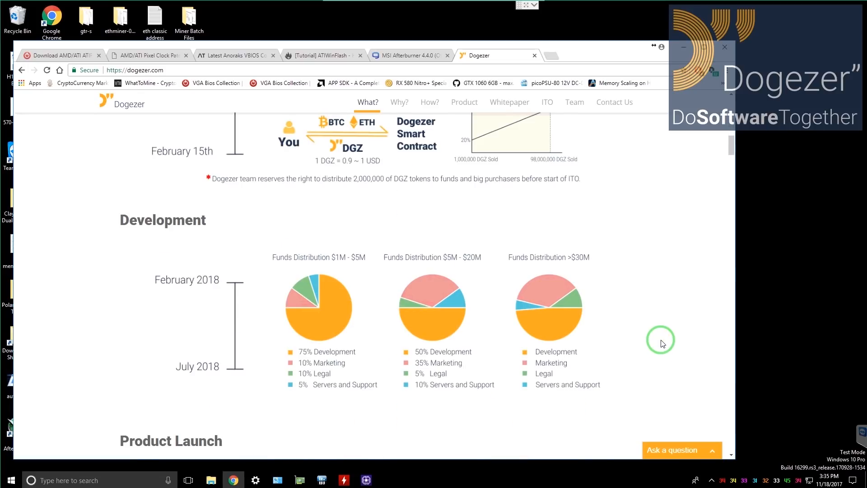
pyautogui.scroll(-2, 660, 343)
pyautogui.scroll(-3, 616, 365)
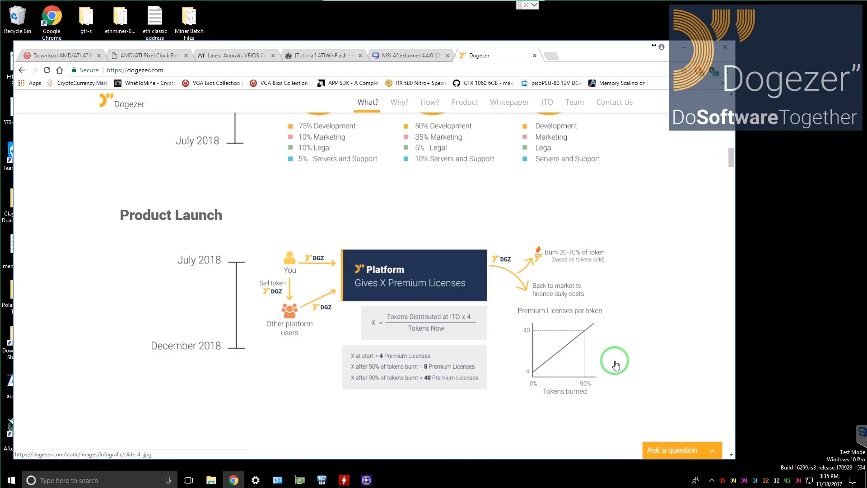
# - Review the Product Launch and Solved Problems sections, the prototype preview, and the Key Features infrastructure diagram on the Dogezer page
pyautogui.scroll(-6, 616, 365)
pyautogui.scroll(5, 658, 345)
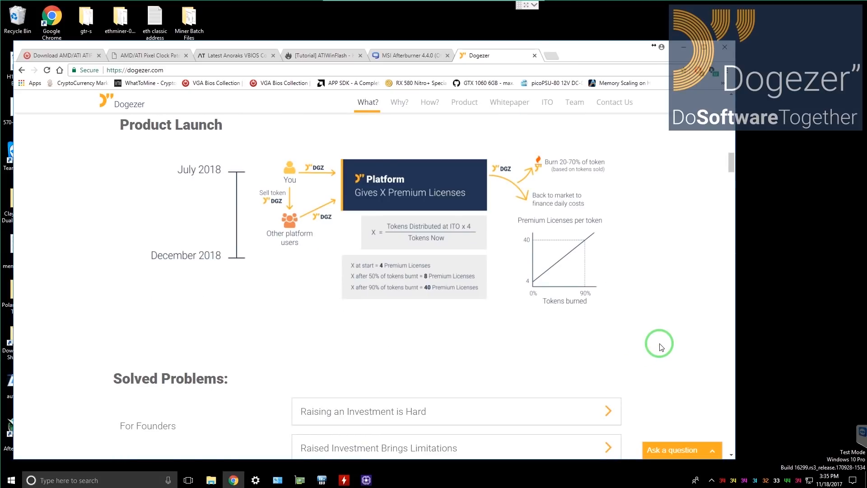
pyautogui.scroll(-4, 660, 346)
pyautogui.scroll(5, 661, 347)
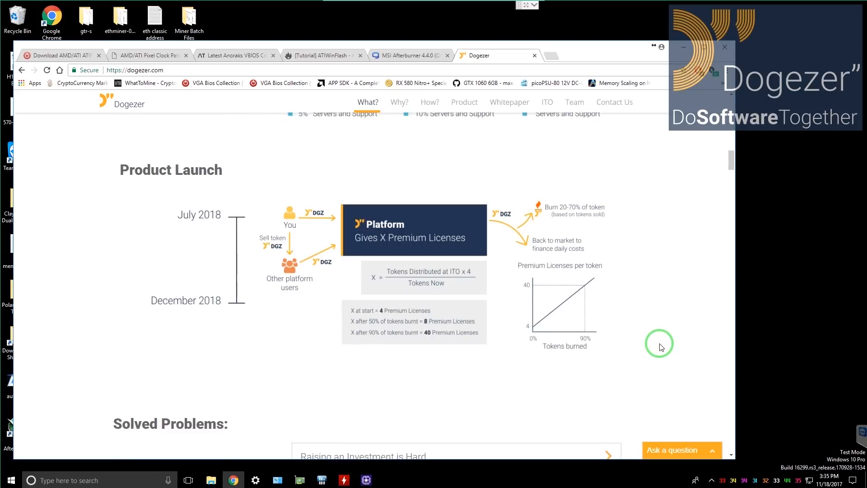
pyautogui.scroll(5, 661, 347)
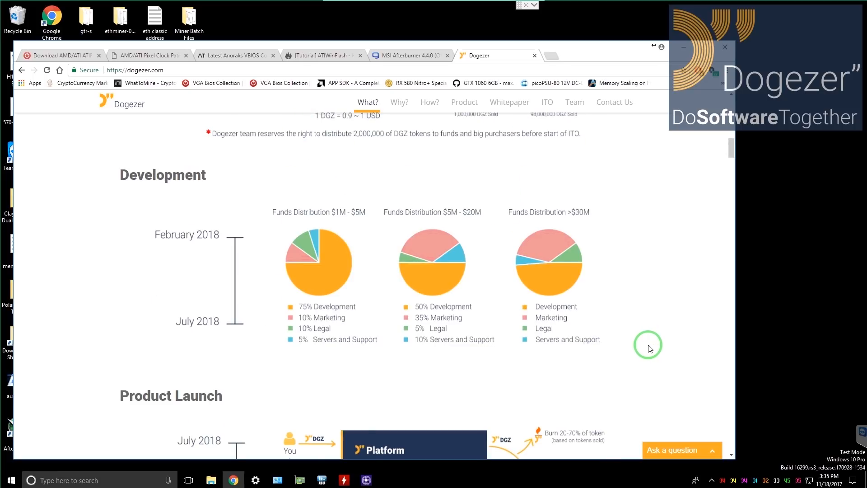
pyautogui.scroll(-4, 649, 349)
pyautogui.scroll(-15, 648, 348)
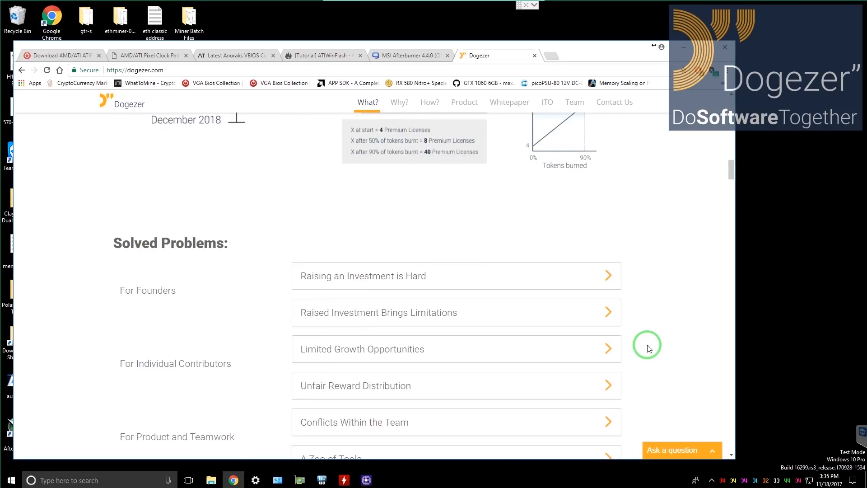
pyautogui.scroll(-8, 640, 351)
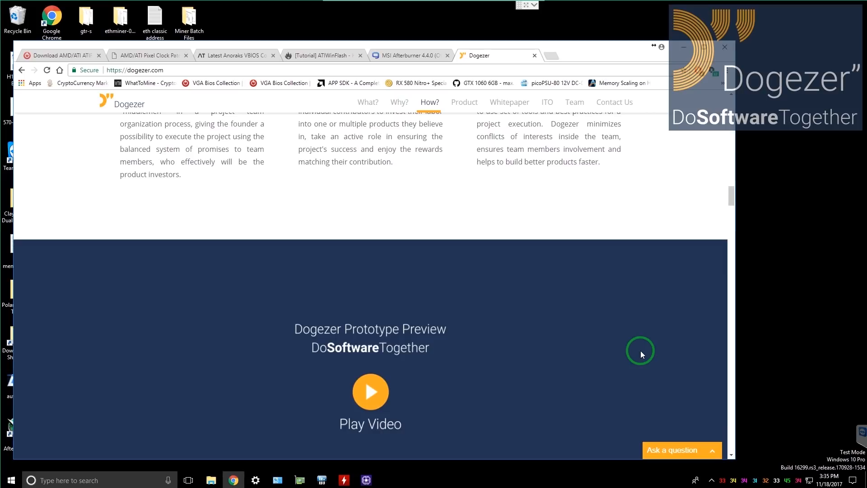
pyautogui.scroll(-5, 631, 363)
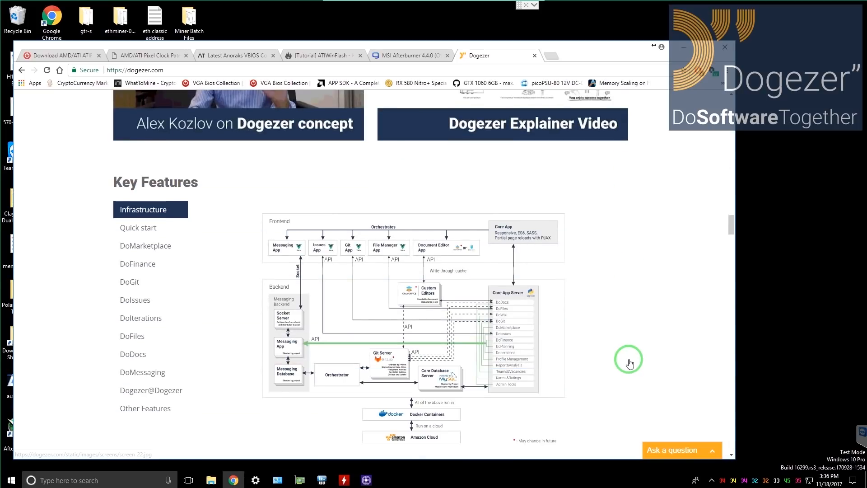
pyautogui.scroll(-2, 631, 362)
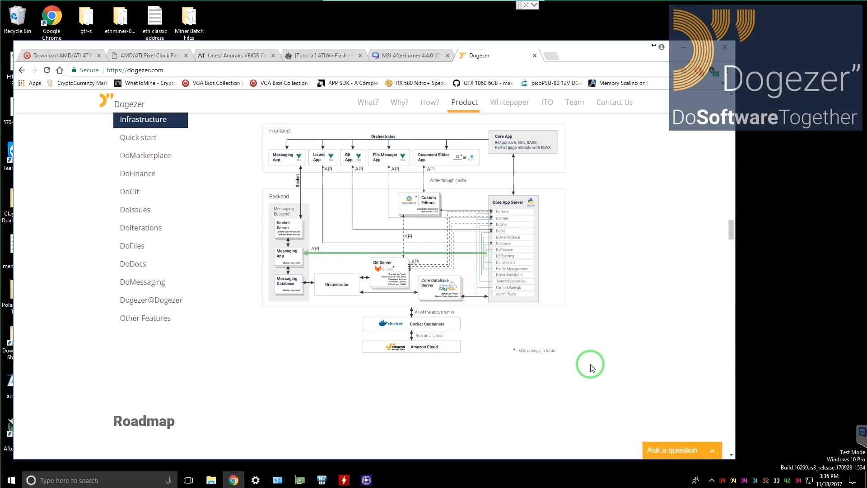
pyautogui.scroll(4, 591, 364)
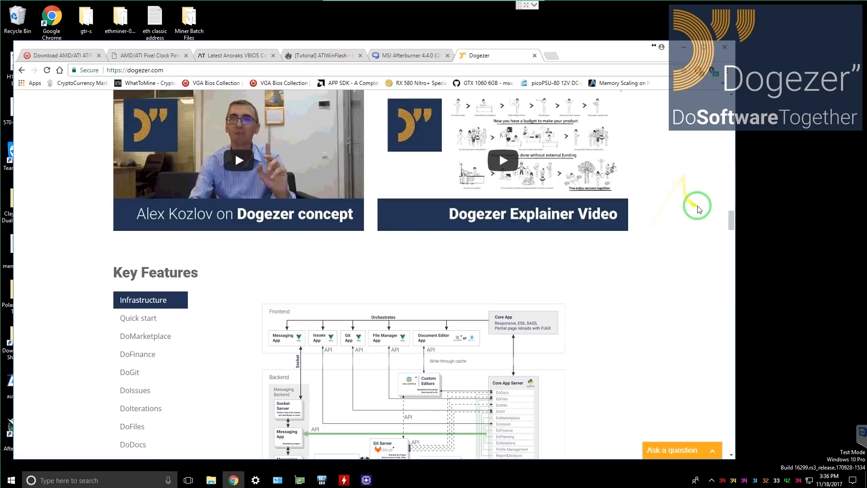